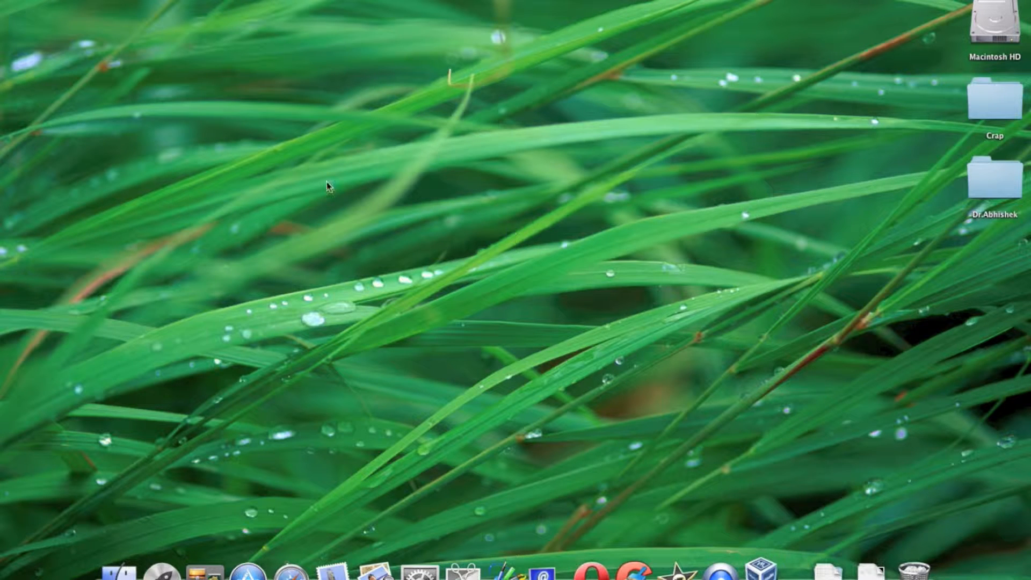
Open VirtualBox and remove the existing powered-off Ubuntu virtual machine, deleting all its files.
click(860, 0)
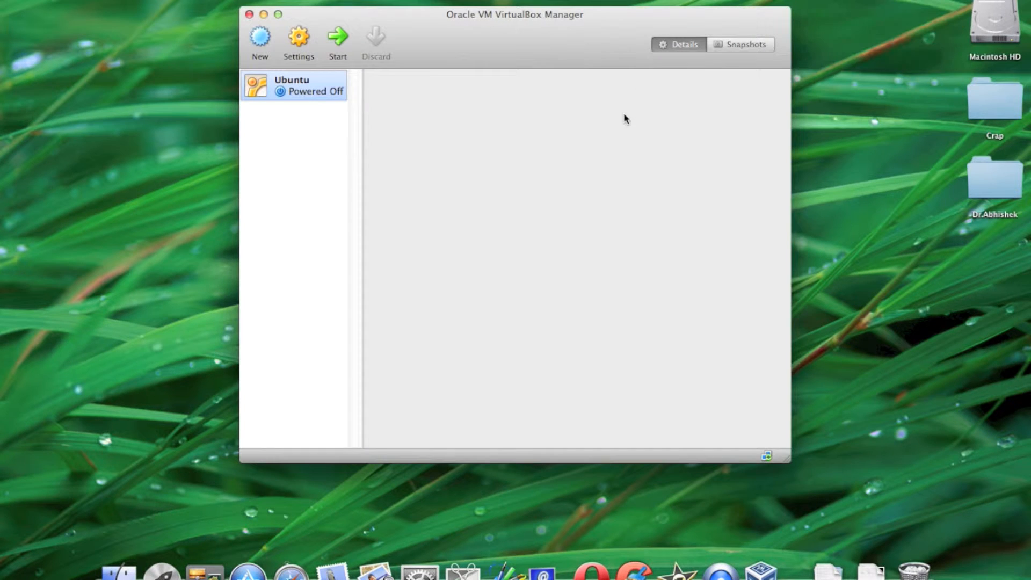
right_click(327, 94)
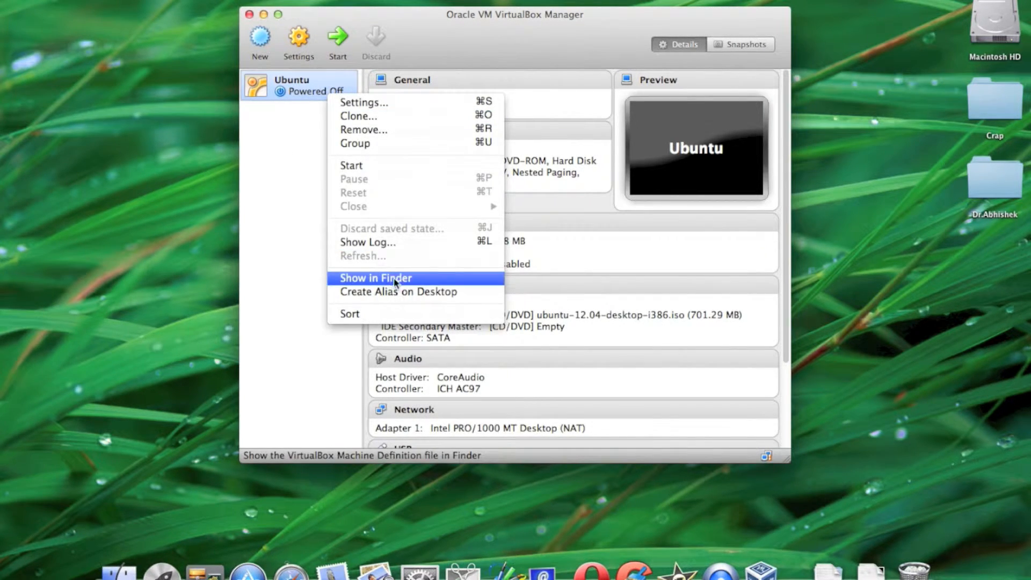
click(390, 133)
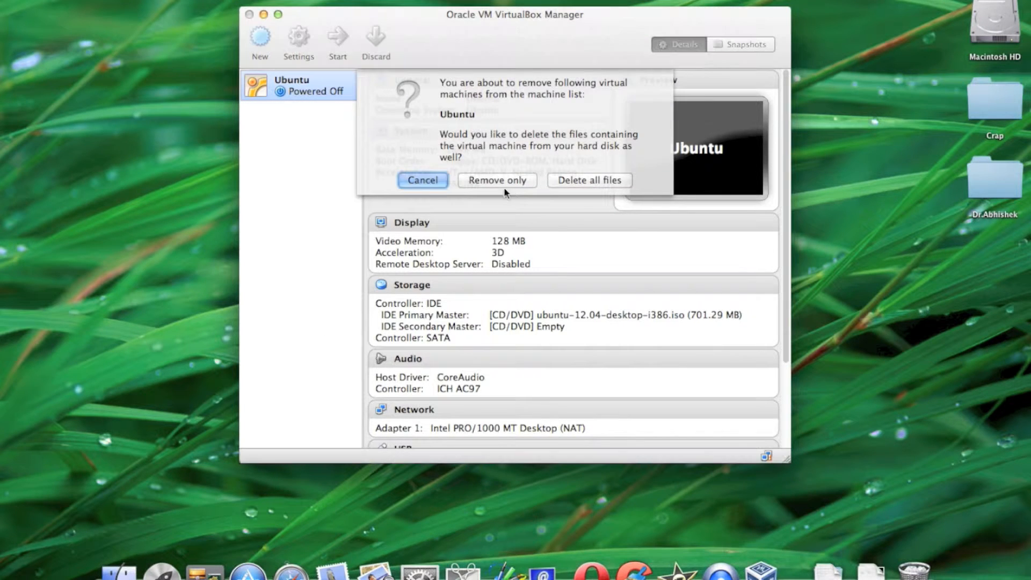
click(582, 181)
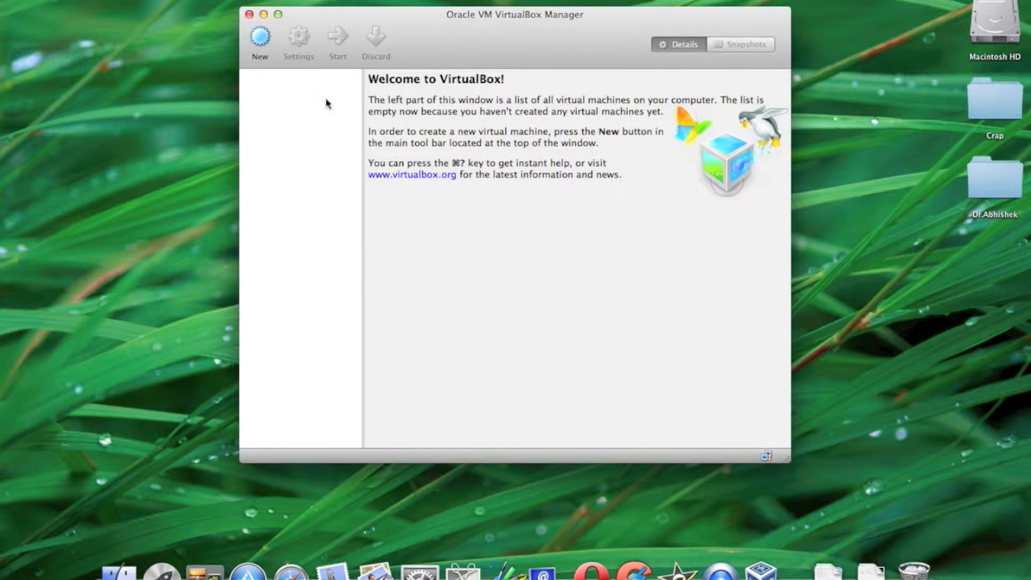
Start a new virtual machine named Ubuntu with type Linux and version Ubuntu.
click(263, 43)
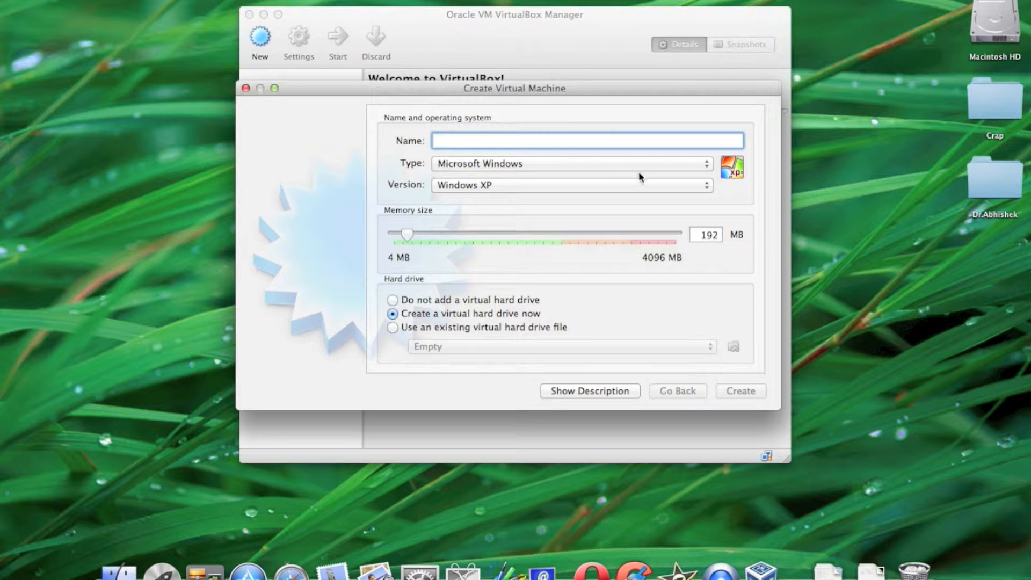
click(591, 166)
click(579, 176)
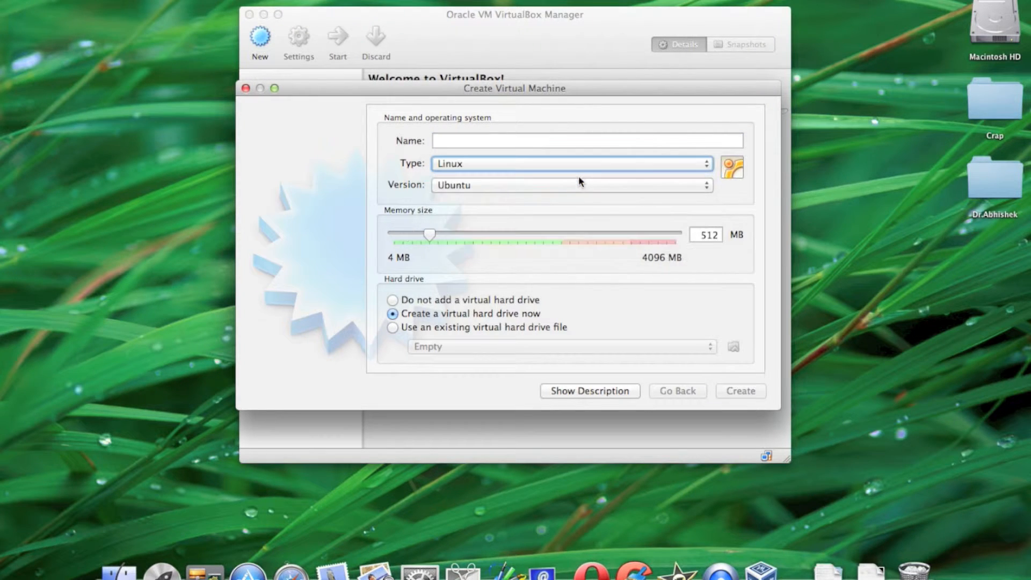
click(579, 179)
click(543, 263)
click(491, 140)
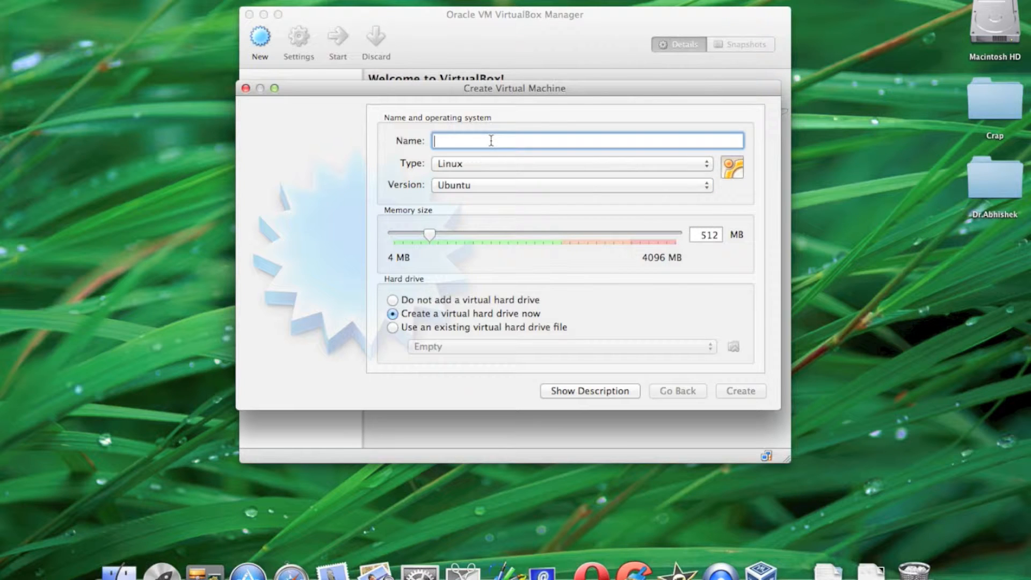
text(Ubuntu)
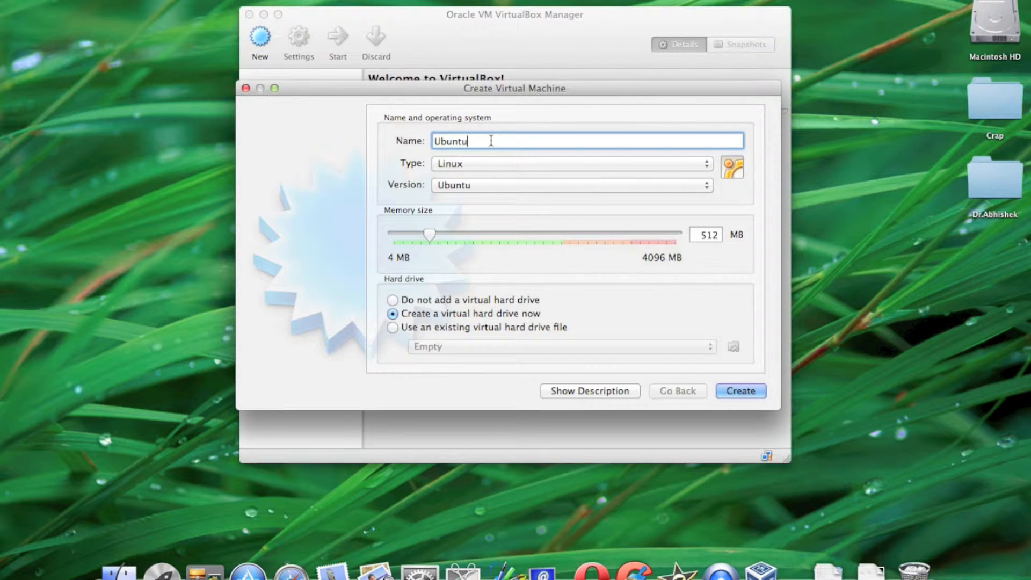
Set the memory size to 1024 MB and create the machine without adding a virtual hard drive.
drag(430, 233, 463, 235)
click(404, 299)
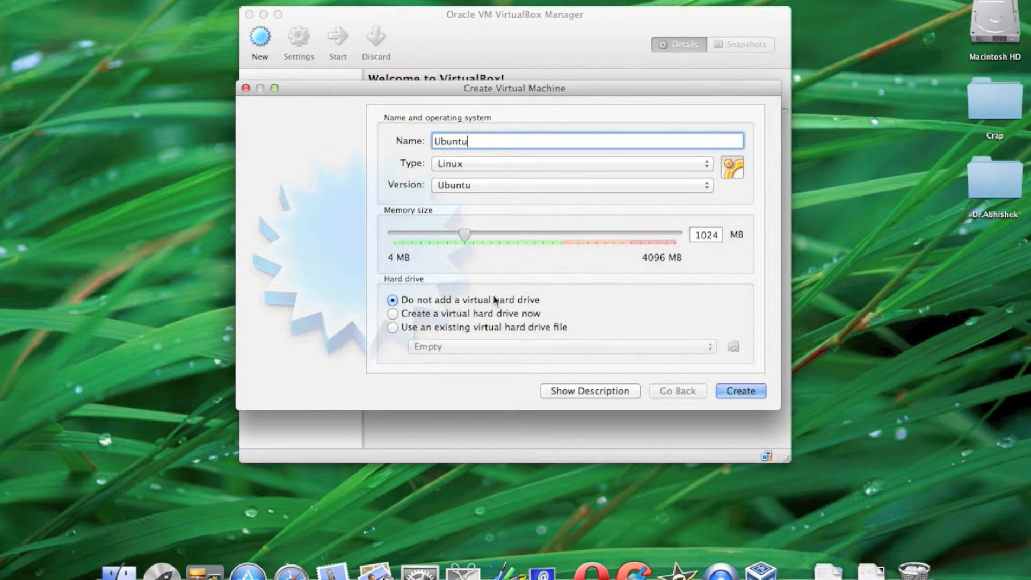
click(727, 389)
In the Ubuntu machine's advanced general settings, set both Shared Clipboard and Drag'n'Drop to Bidirectional.
click(300, 48)
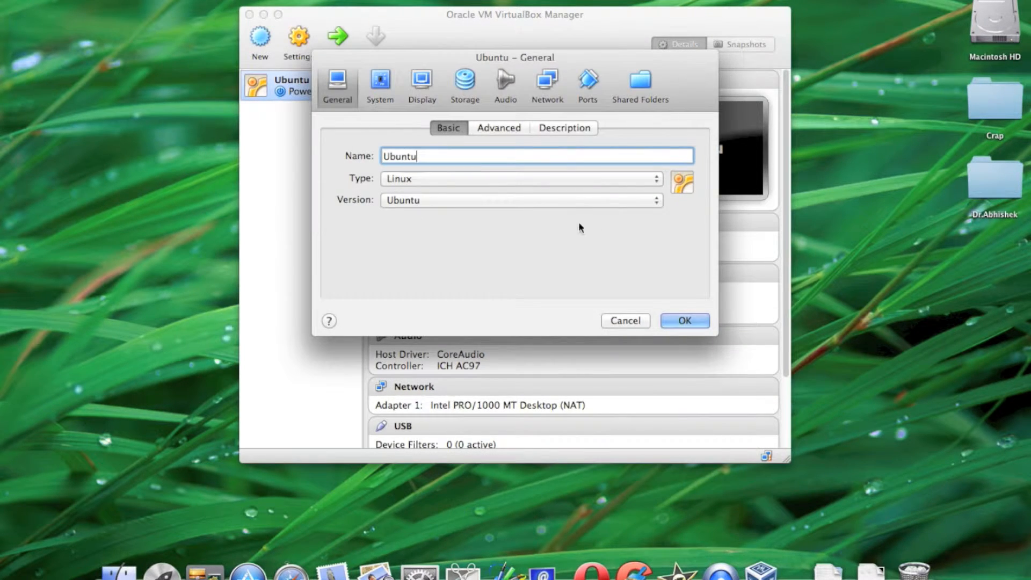
click(498, 127)
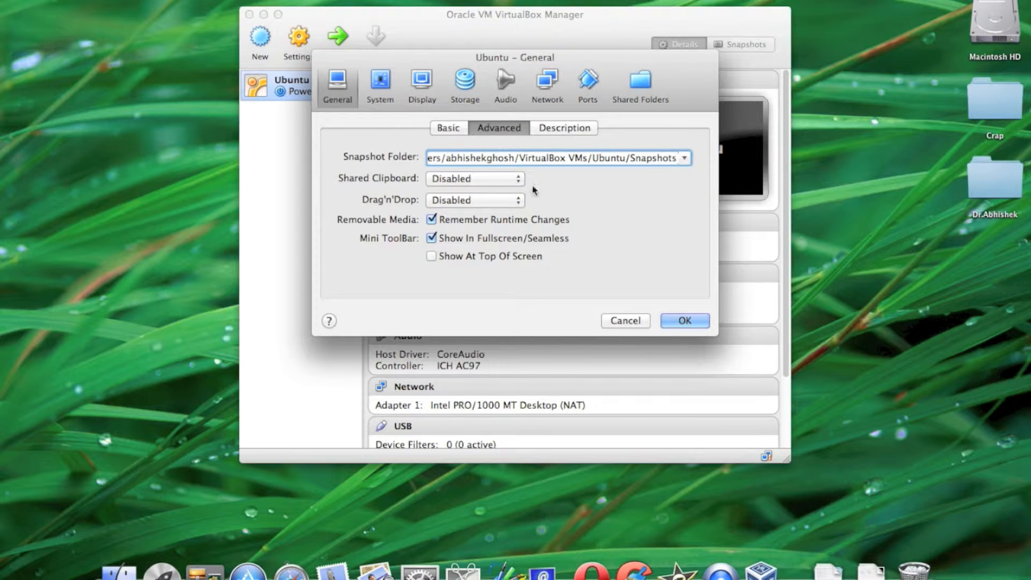
click(480, 179)
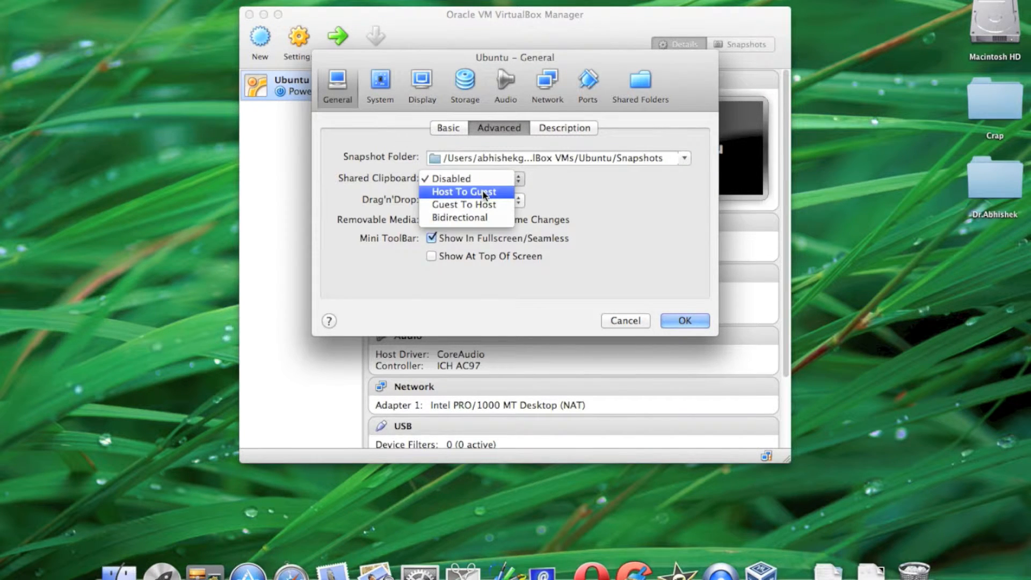
click(490, 218)
click(494, 201)
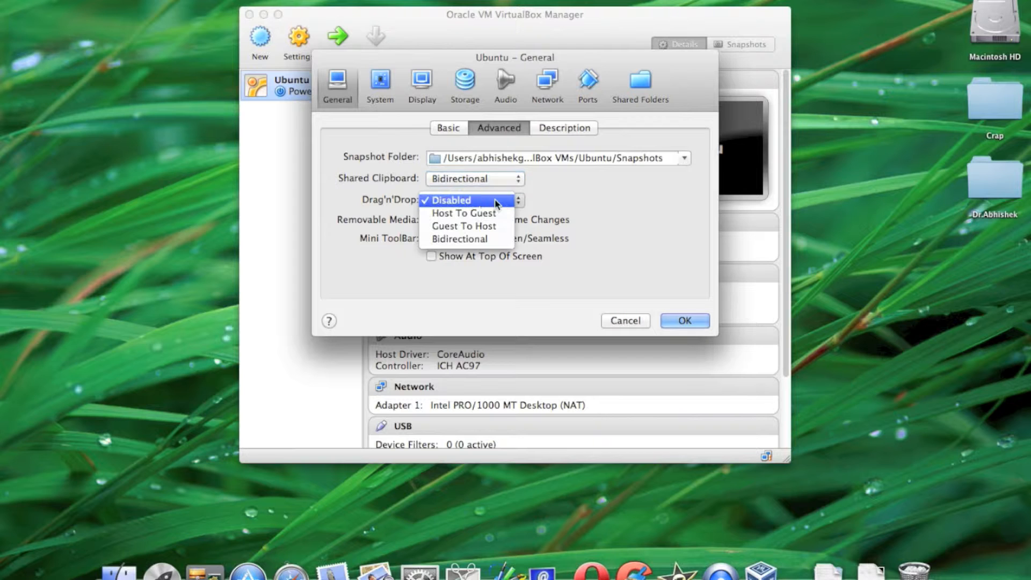
click(493, 238)
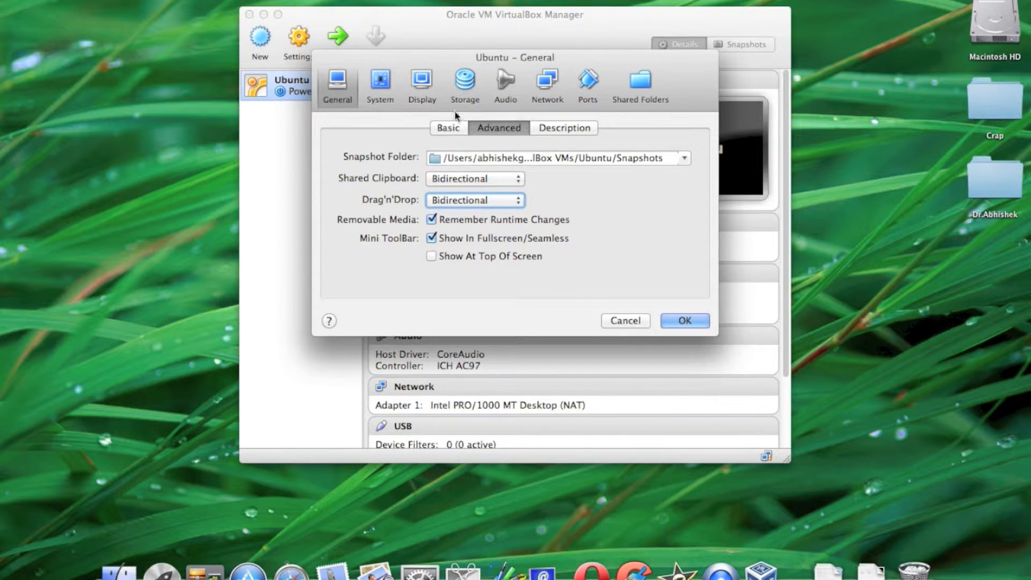
Enable Network in the boot order of the machine's system settings.
click(382, 82)
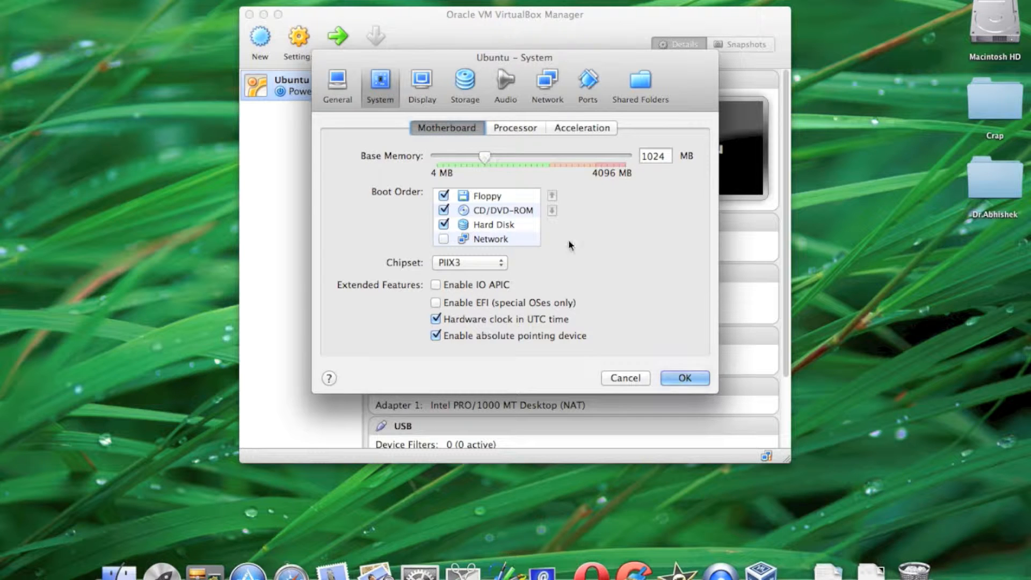
click(444, 239)
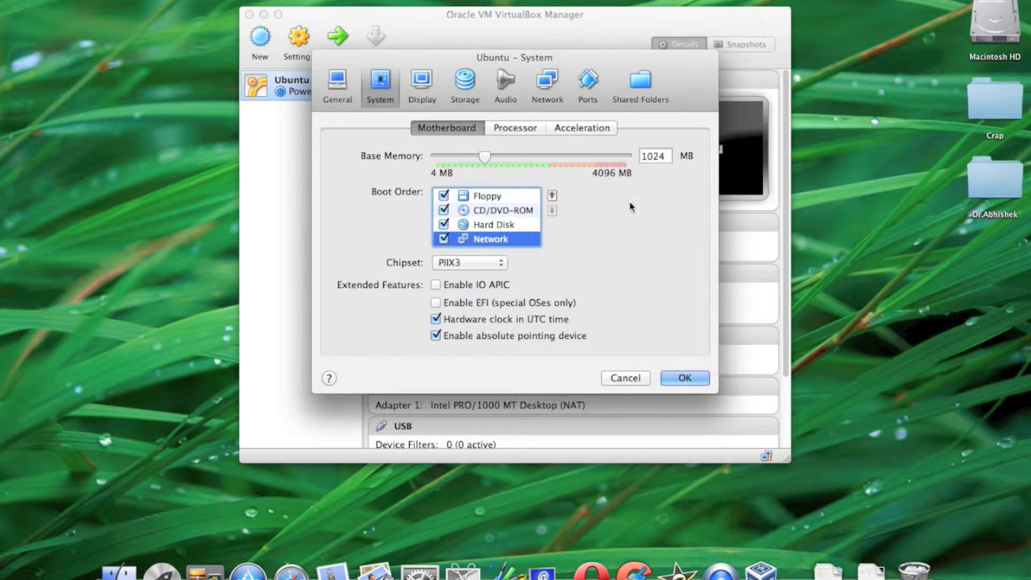
click(511, 127)
drag(437, 156, 454, 159)
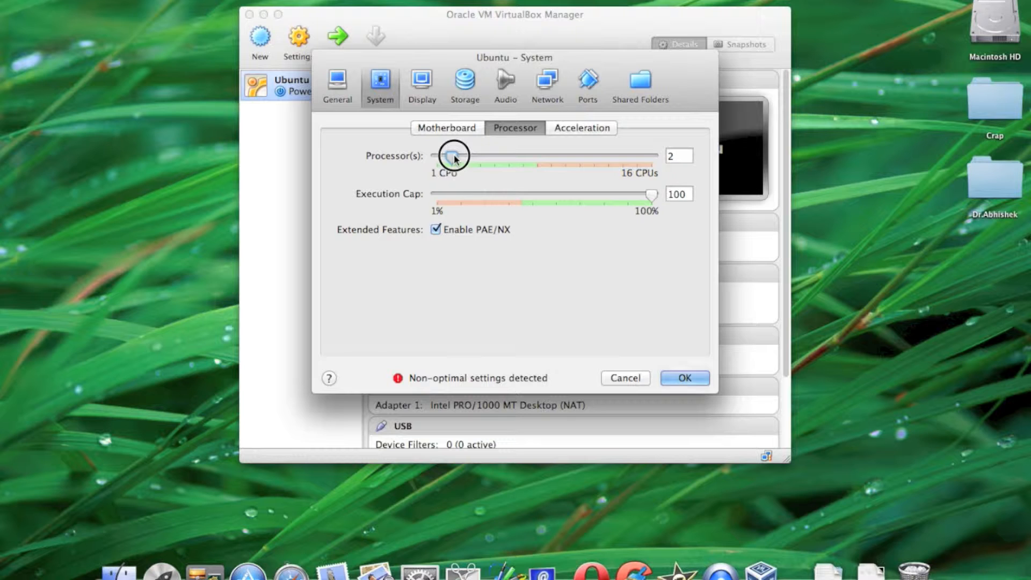
drag(455, 158, 398, 156)
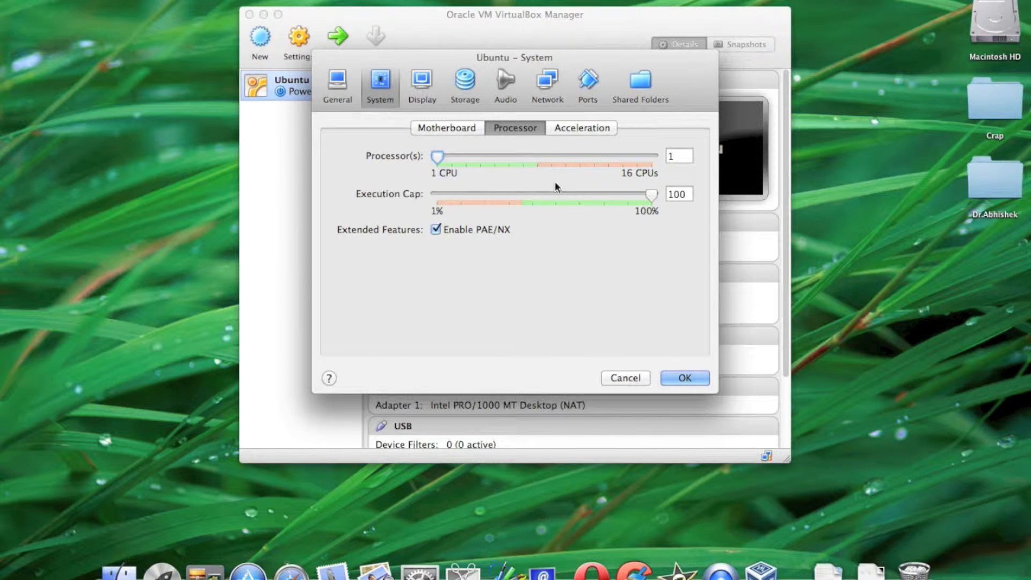
click(580, 129)
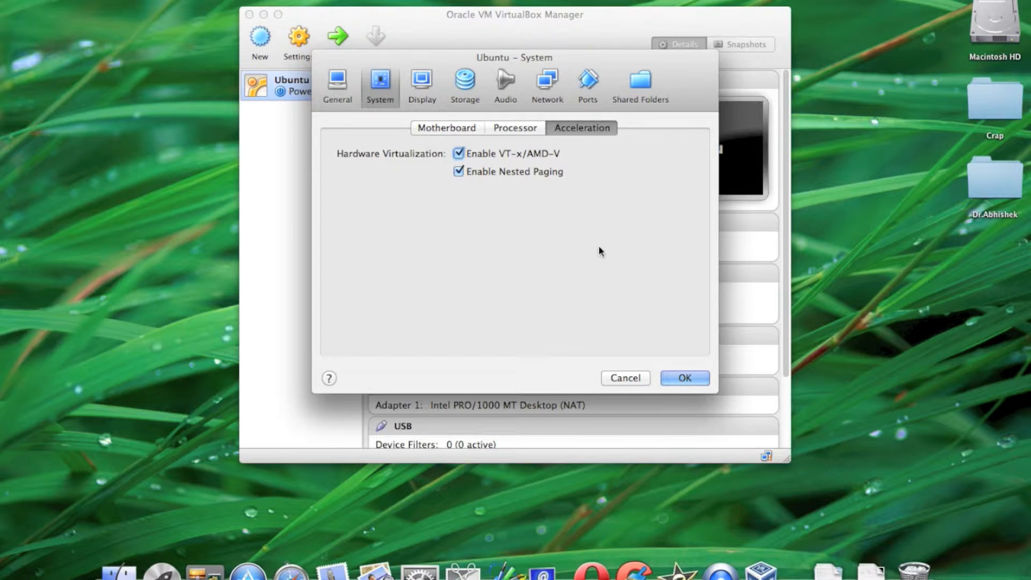
Set the machine's video memory to 128 MB and enable 3D acceleration in its display settings.
click(421, 83)
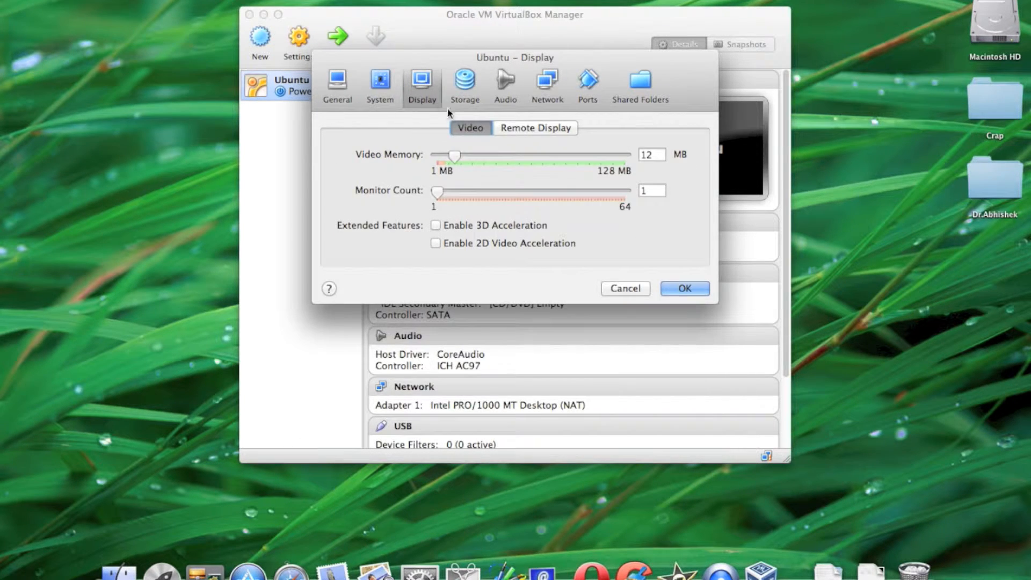
drag(456, 156, 653, 157)
click(436, 226)
click(436, 244)
click(436, 244)
Remove the SATA controller from the machine's storage tree.
click(465, 86)
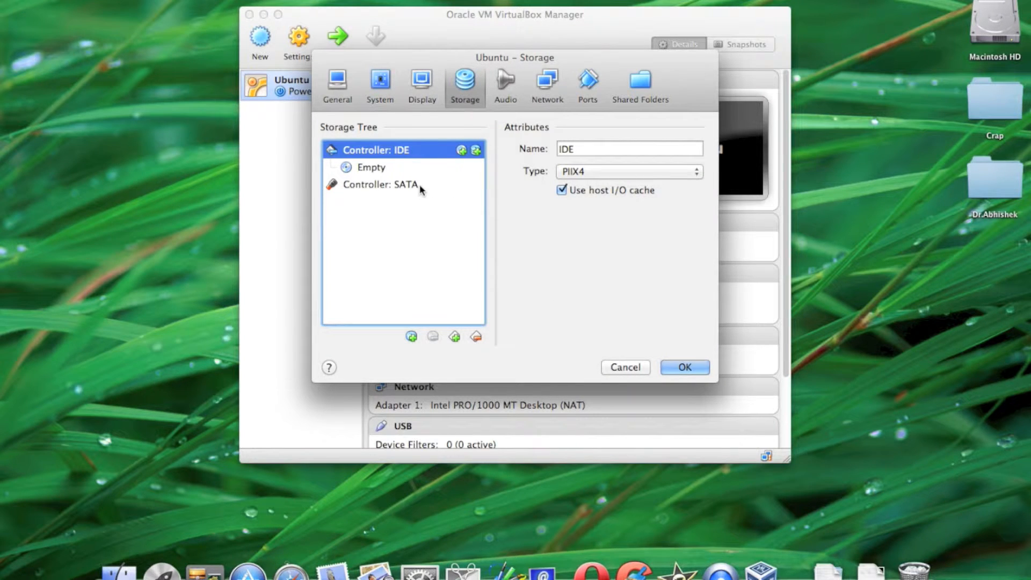
click(418, 185)
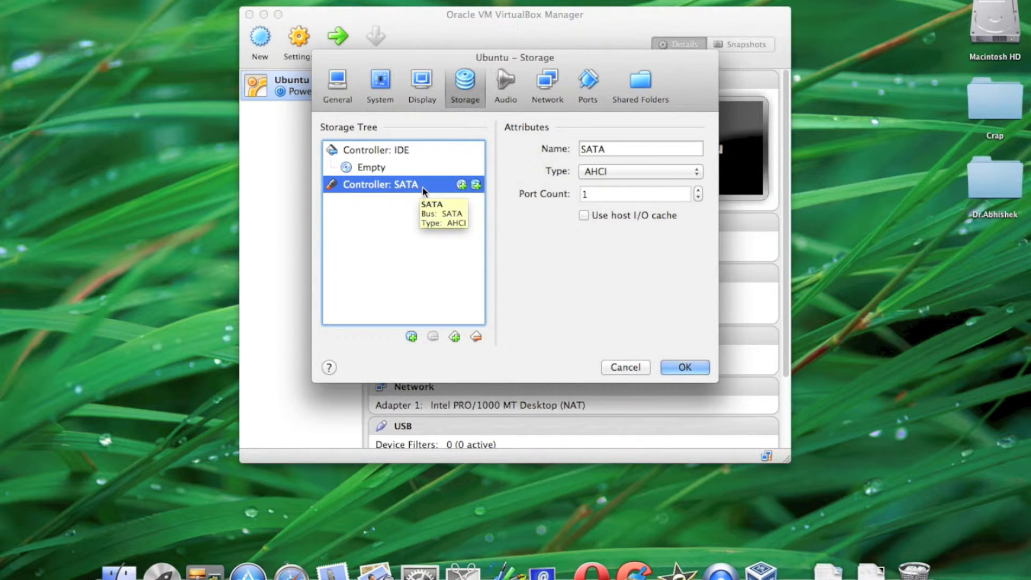
click(475, 337)
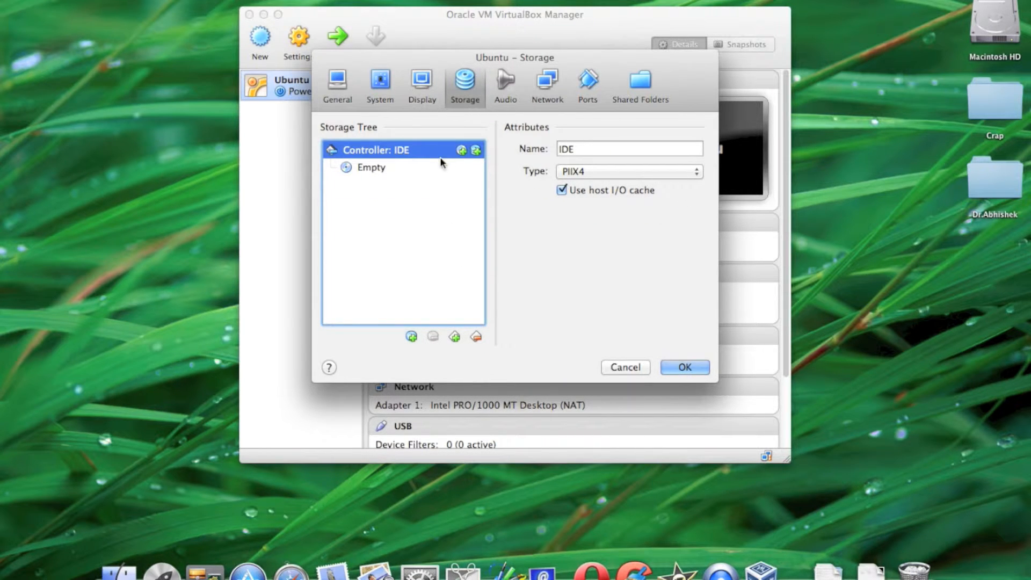
Start adding a CD/DVD drive to the IDE controller, opting to choose a virtual disk for it.
click(467, 152)
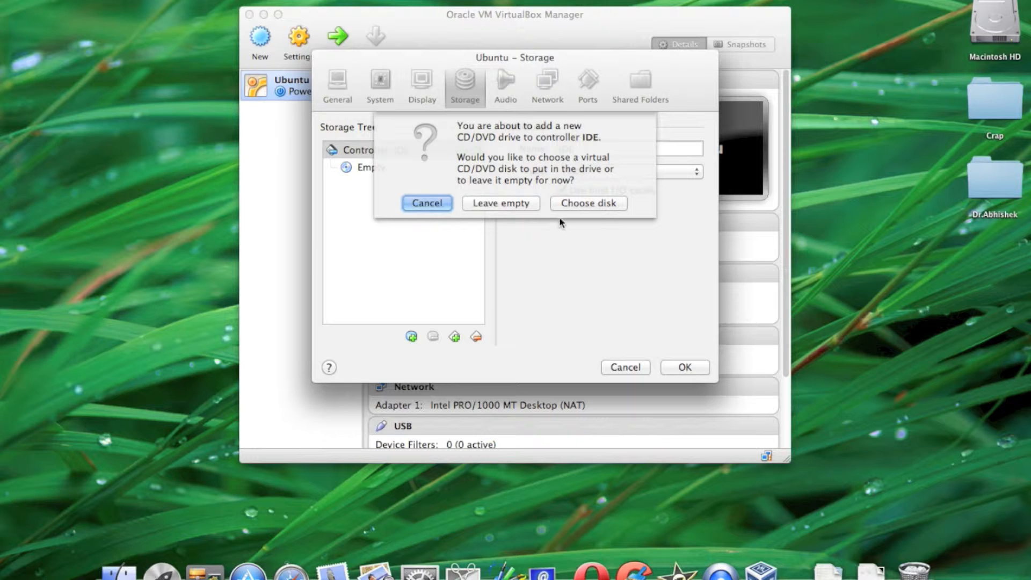
click(583, 204)
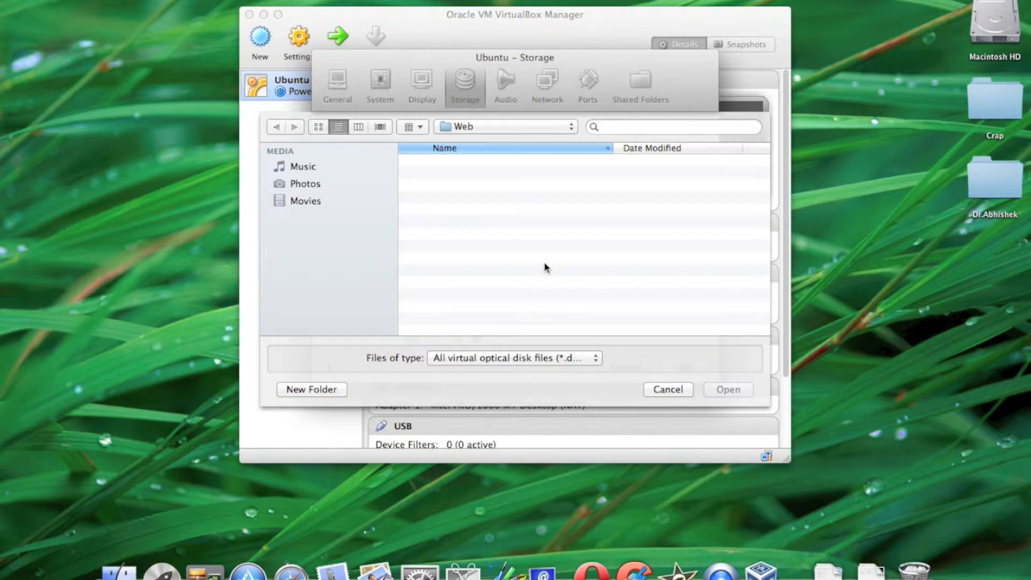
Look for the Ubuntu disk image in the home folder's Web folder and its My Documents subfolder.
click(321, 185)
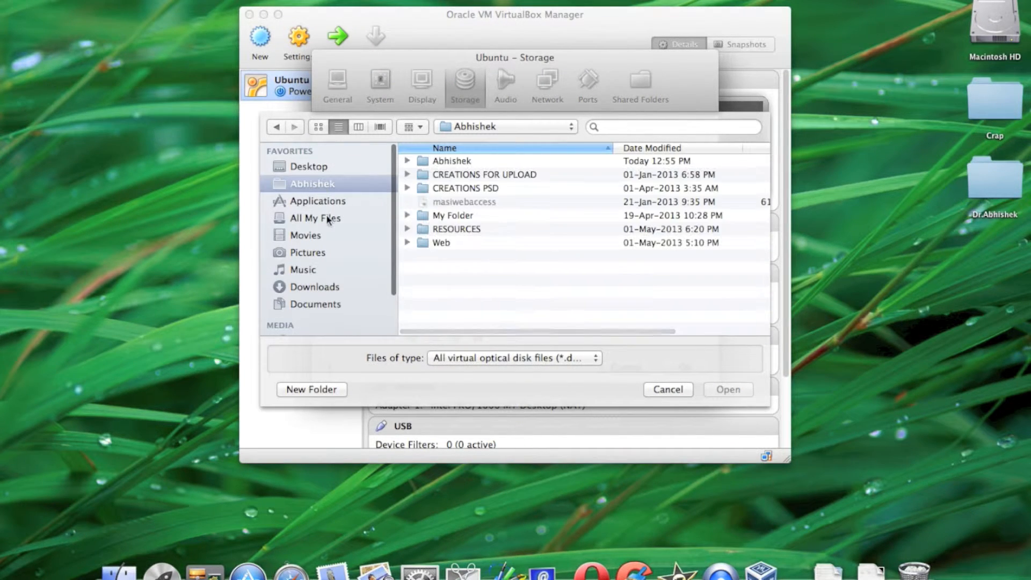
double_click(448, 243)
scroll(454, 251, down, 3)
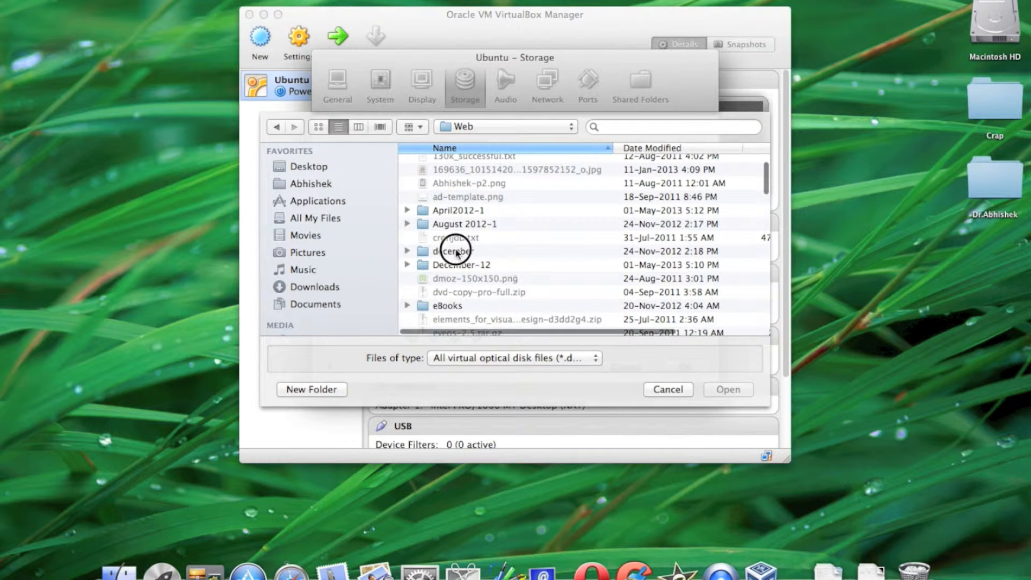
click(457, 253)
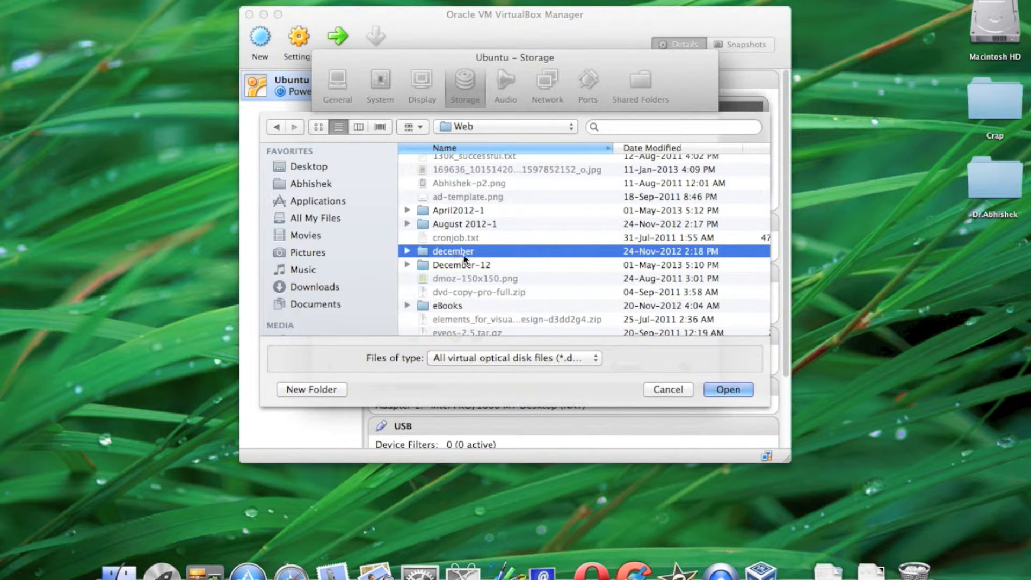
scroll(462, 260, down, 10)
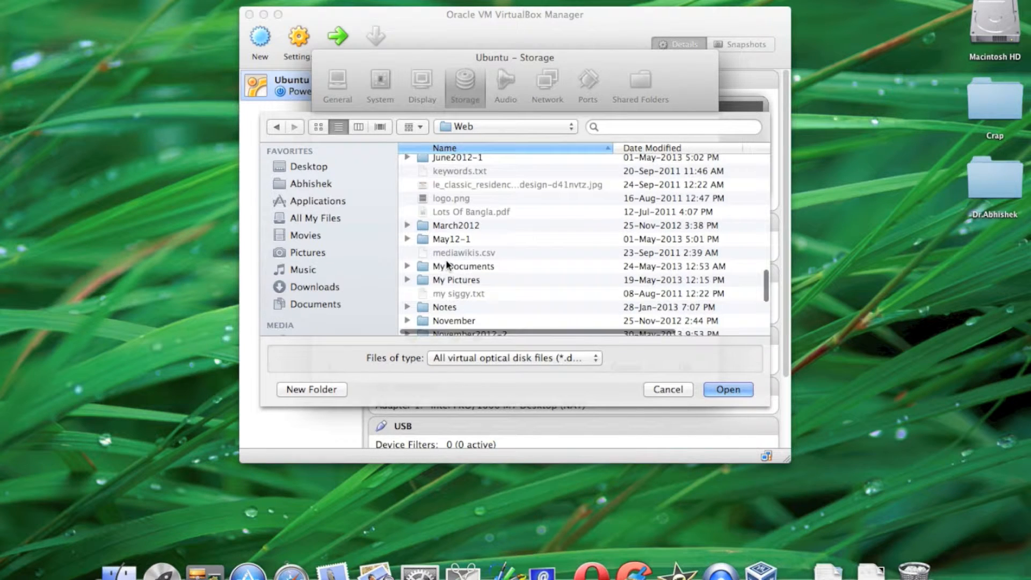
click(473, 270)
double_click(473, 269)
scroll(484, 266, down, 5)
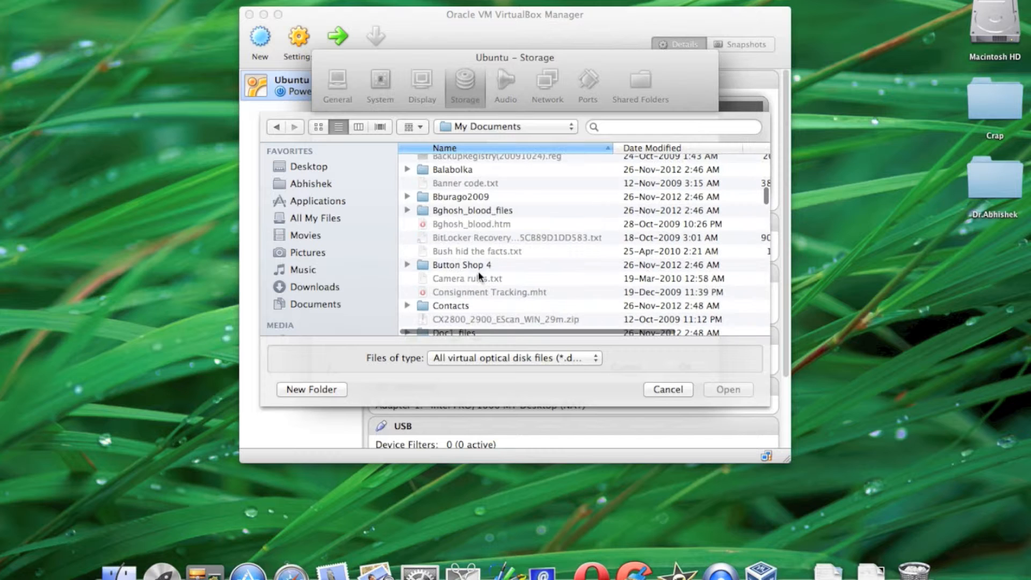
click(467, 264)
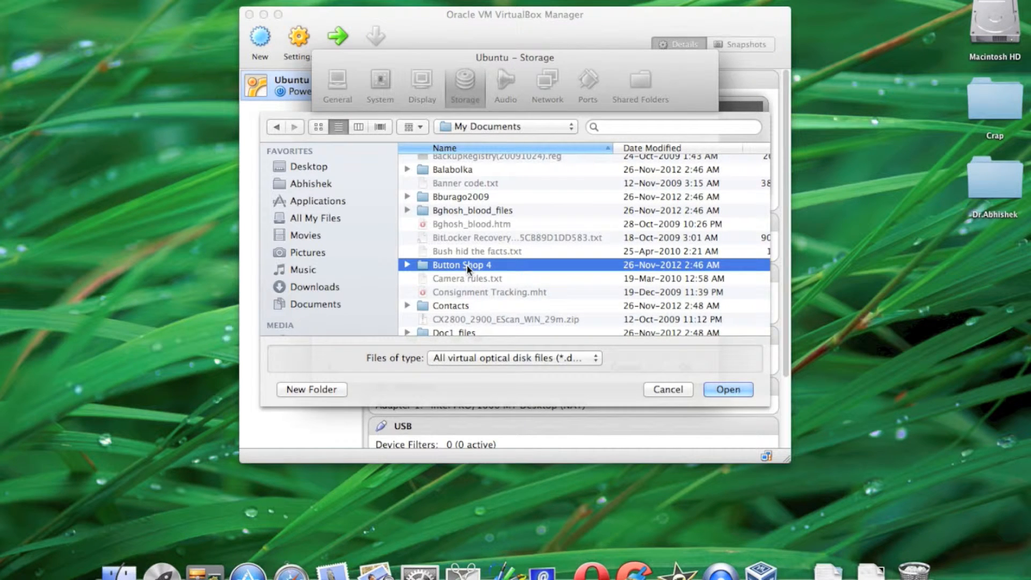
key(u)
scroll(466, 264, down, 5)
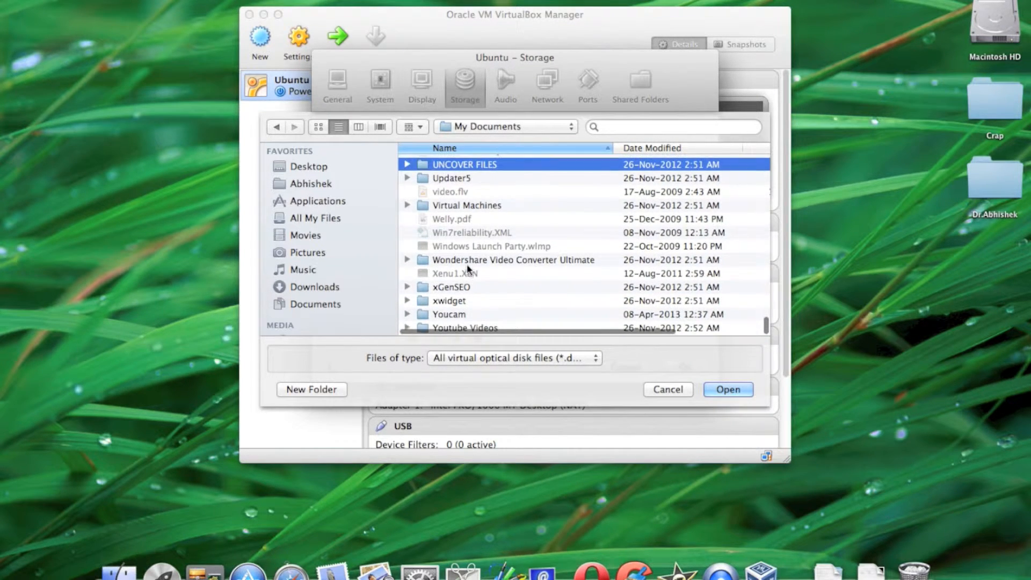
scroll(536, 278, up, 15)
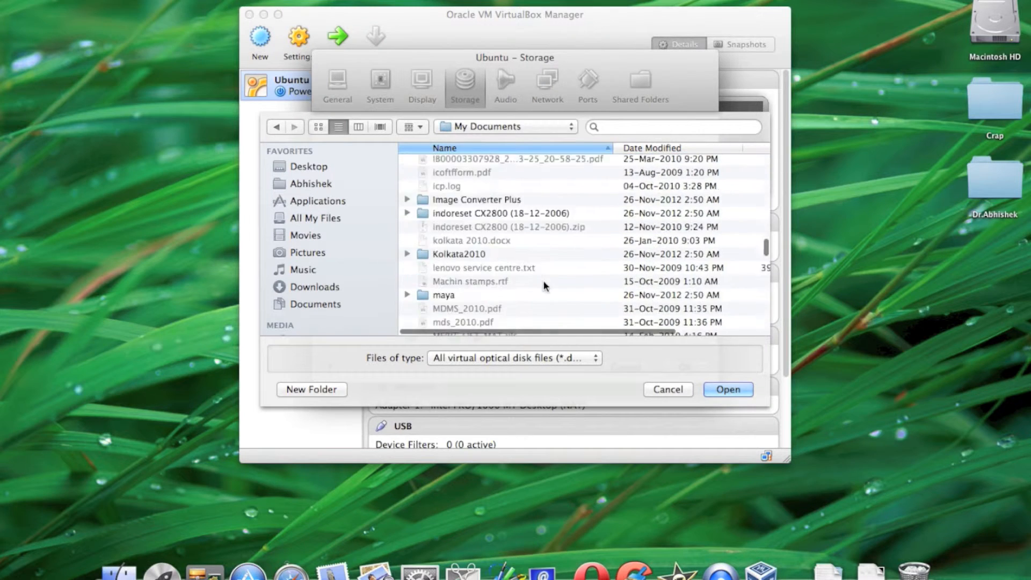
scroll(545, 285, up, 10)
Search the whole Mac for "ubuntu" to find the disk image for the CD/DVD drive.
click(308, 166)
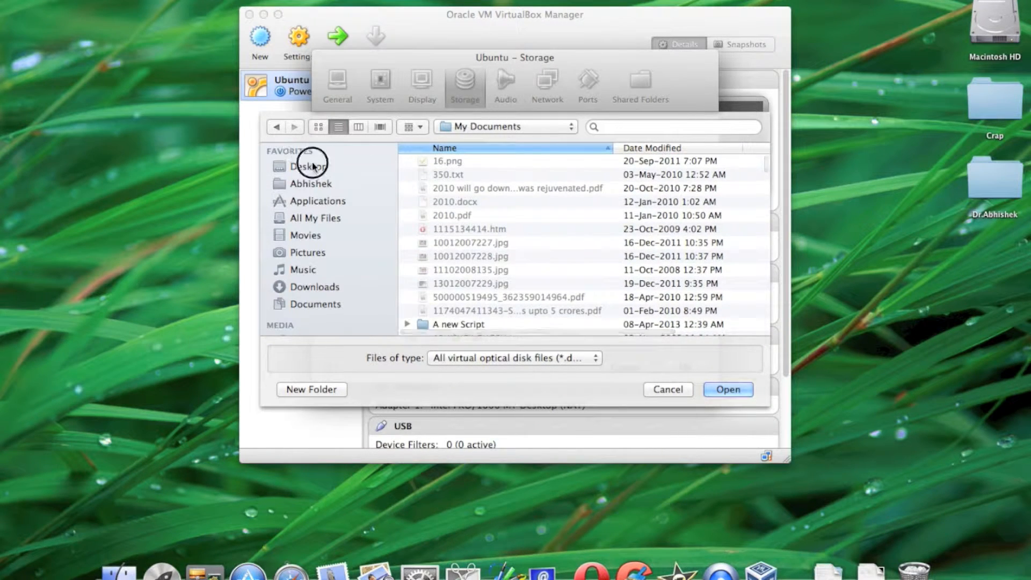
click(664, 128)
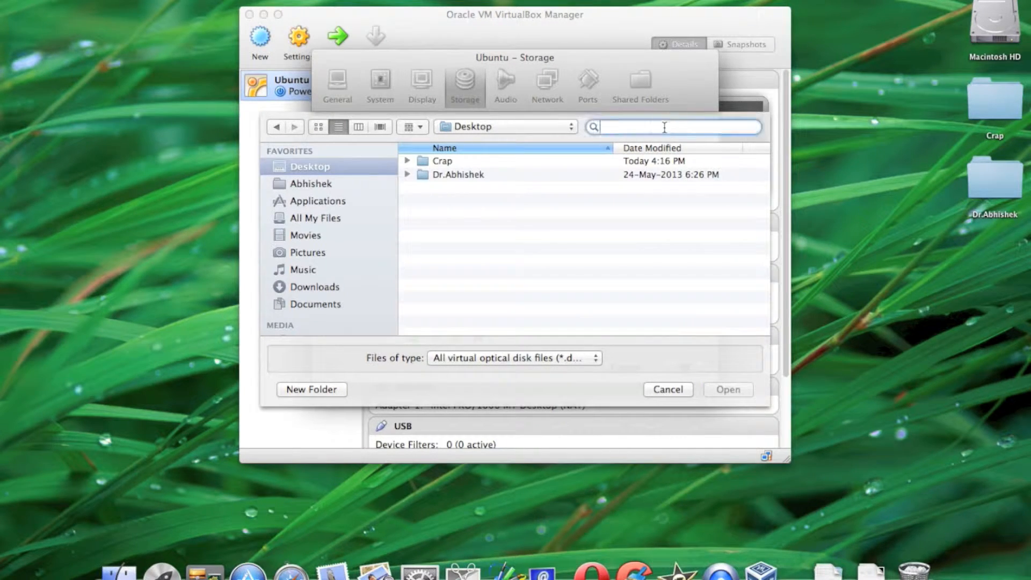
text(u)
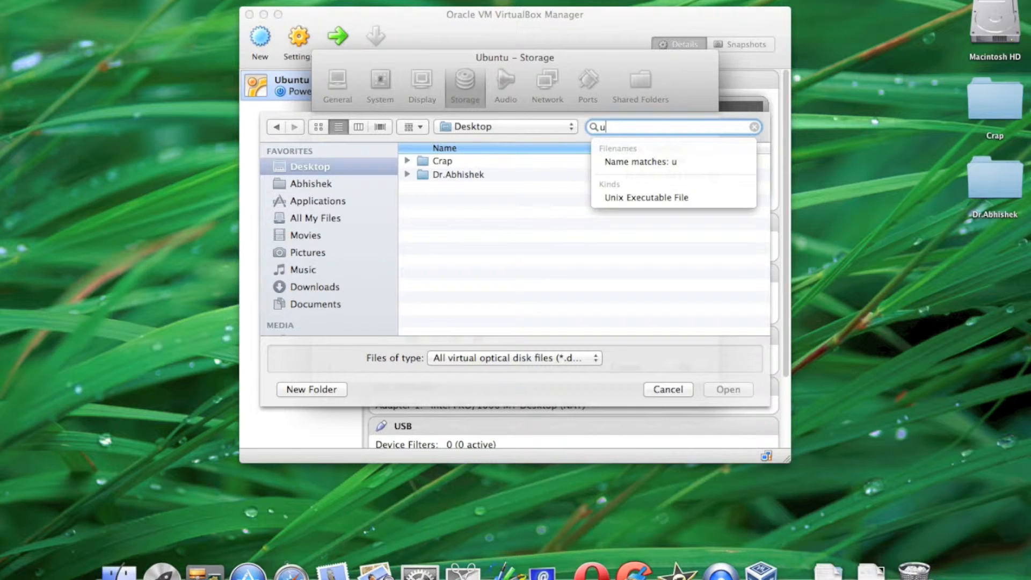
text(buntu)
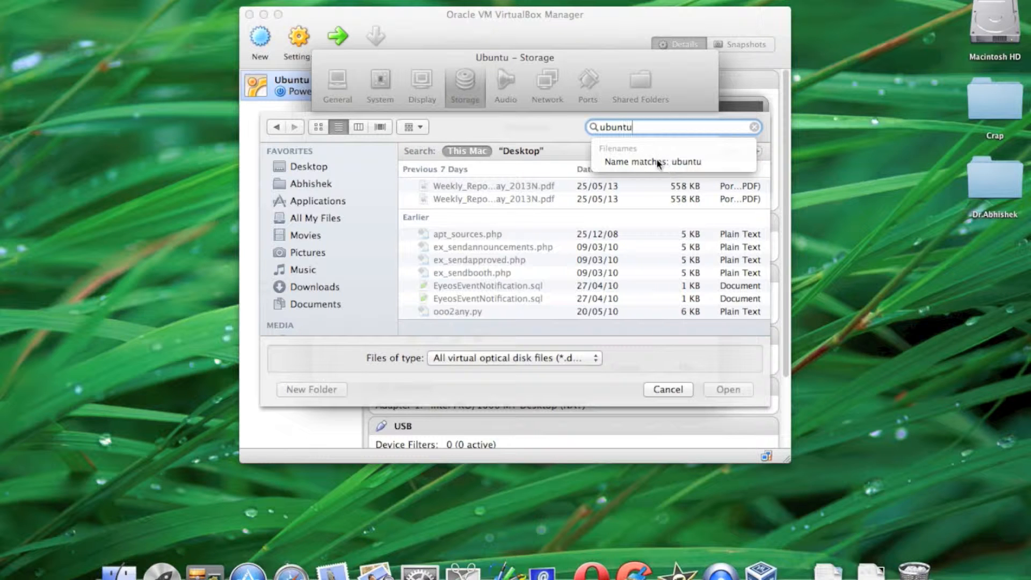
Attach ubuntu-12.04-desktop-i386.iso as a CD/DVD drive on the IDE controller and save the machine's settings.
scroll(580, 216, down, 5)
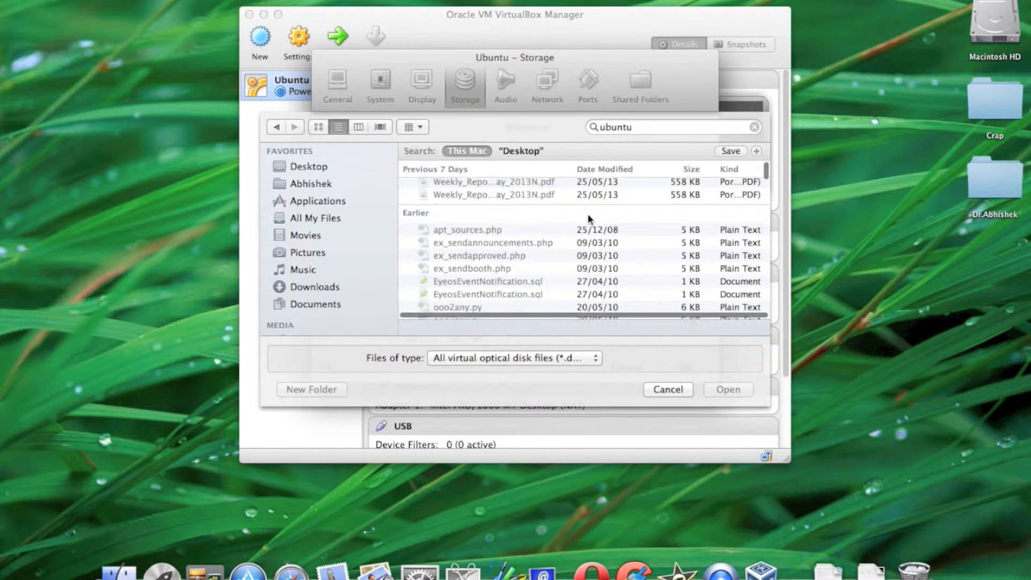
scroll(590, 219, down, 10)
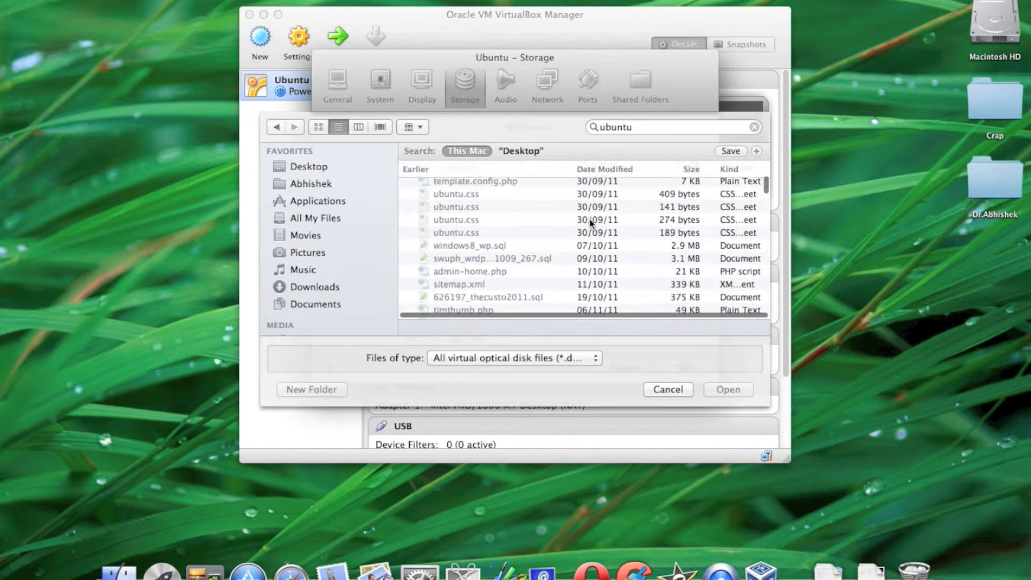
scroll(589, 217, up, 2)
scroll(589, 218, down, 5)
scroll(590, 220, down, 5)
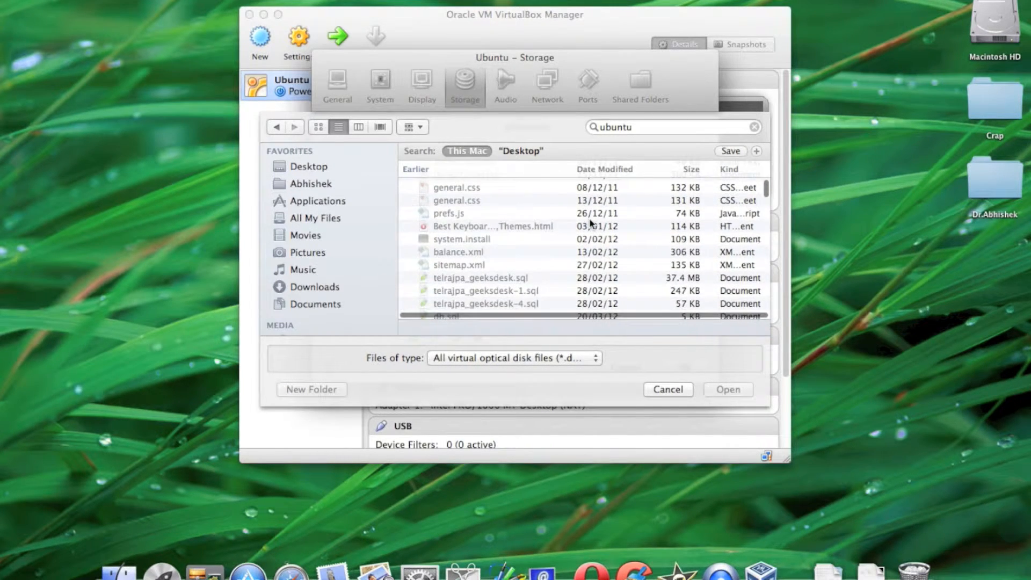
scroll(699, 281, down, 10)
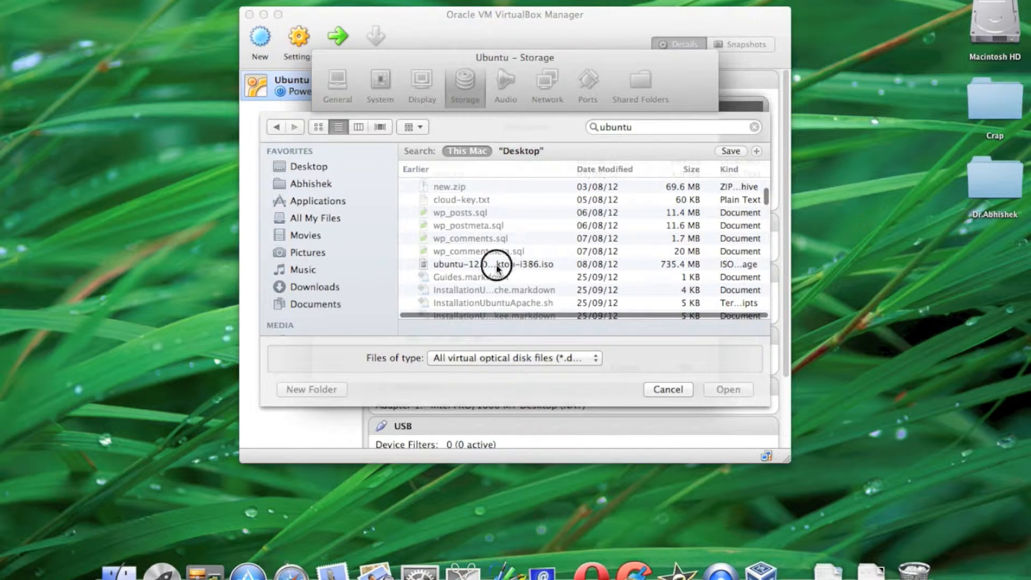
scroll(503, 266, down, 5)
scroll(627, 257, down, 5)
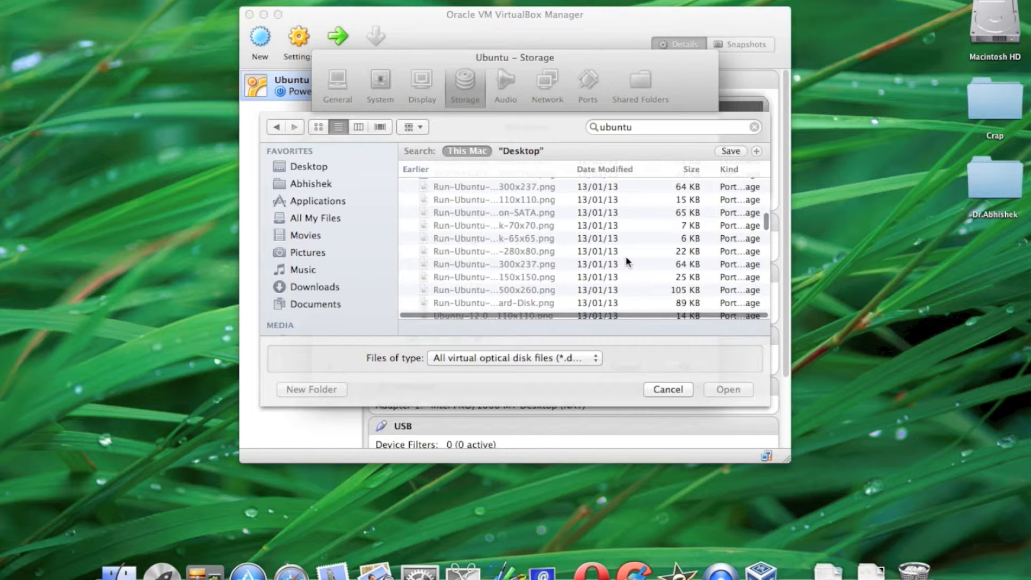
click(626, 257)
scroll(597, 257, up, 3)
click(729, 389)
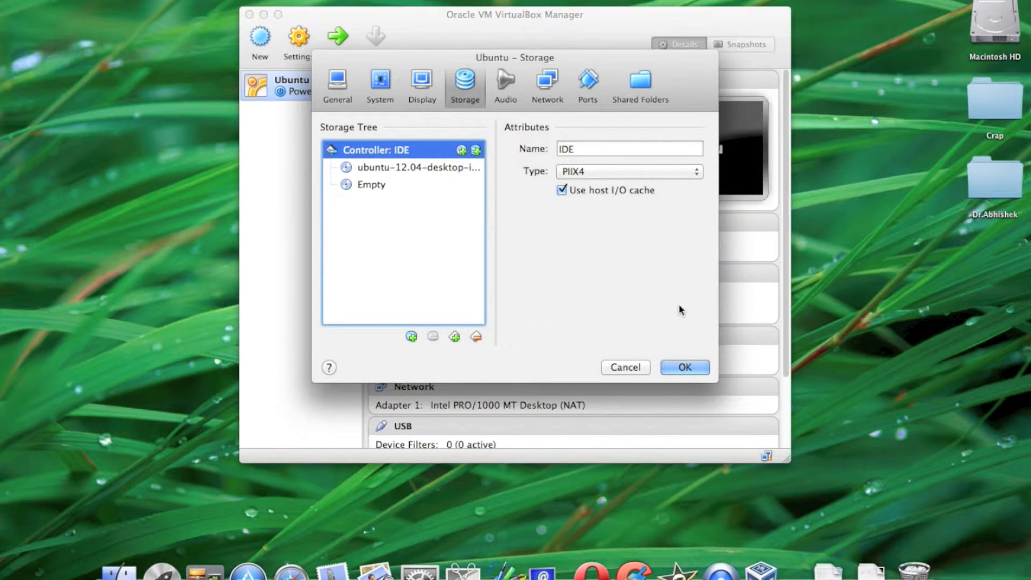
click(684, 367)
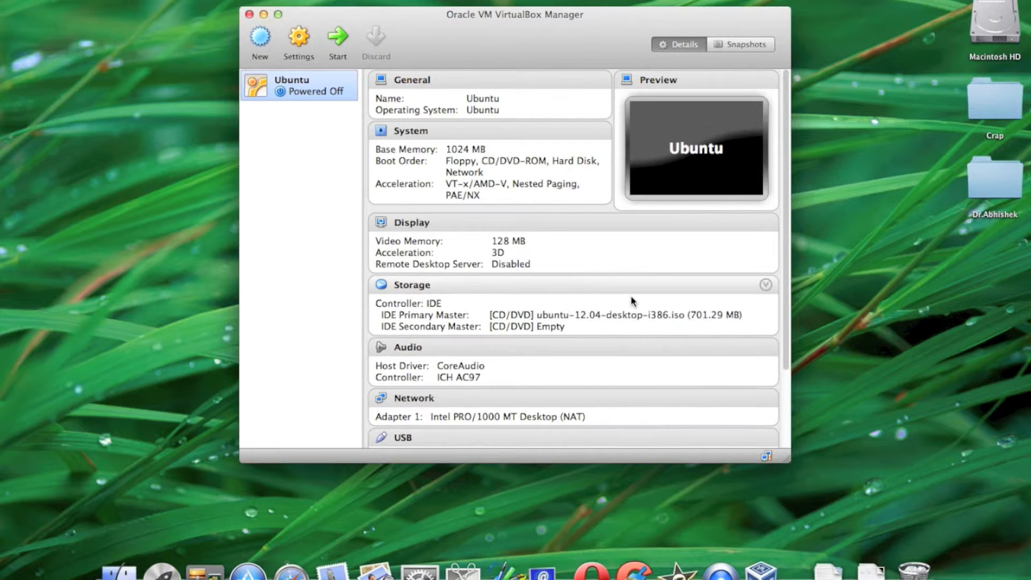
Start the Ubuntu virtual machine and dismiss the notices about keyboard capture and mouse pointer integration.
click(338, 42)
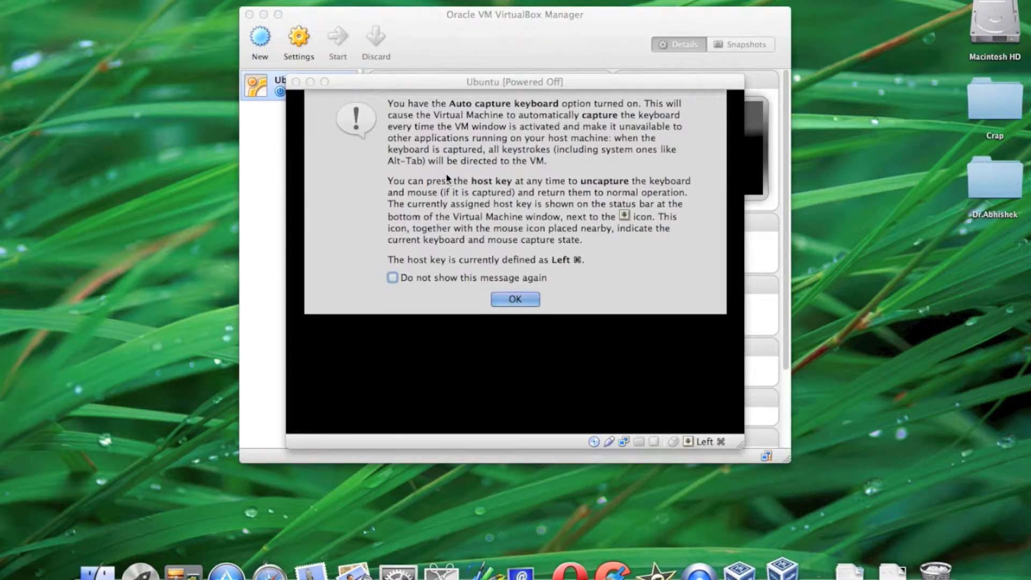
click(517, 298)
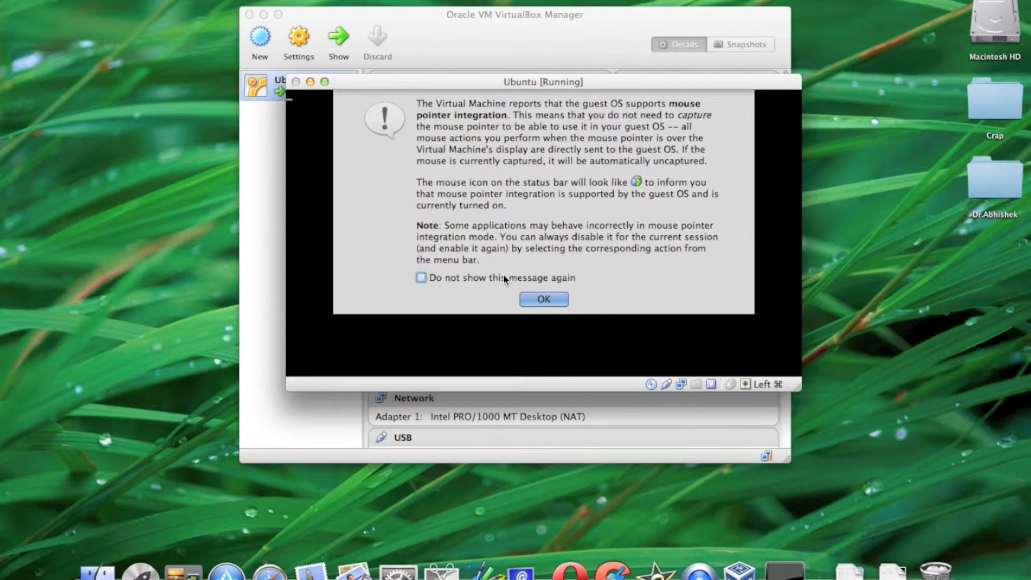
click(556, 299)
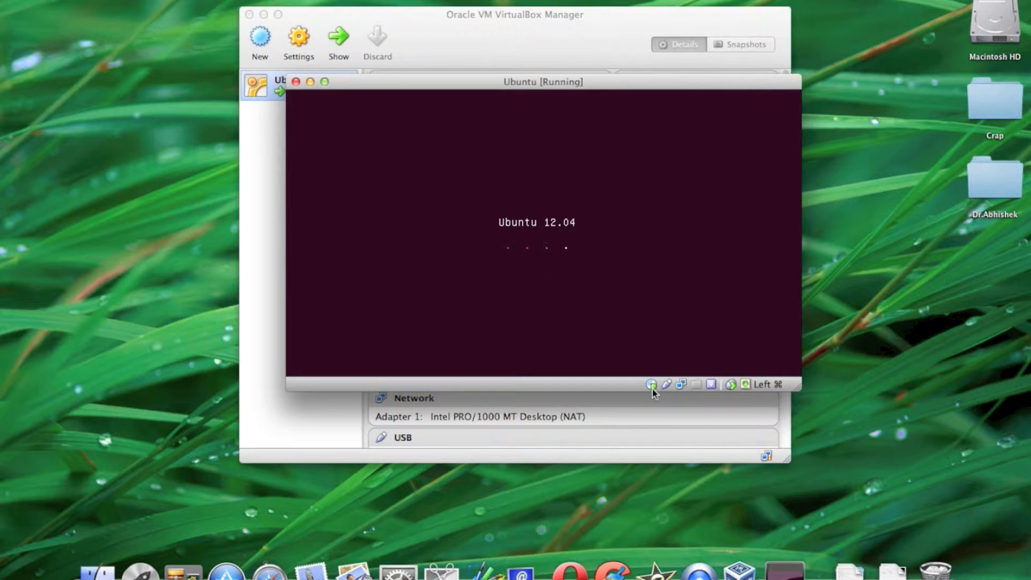
mouse_move(653, 392)
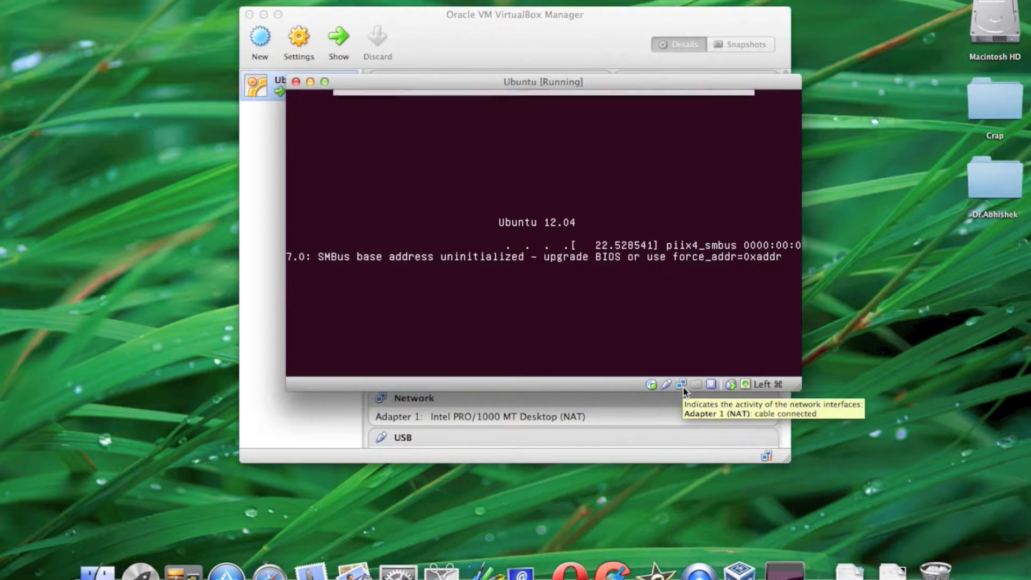
click(559, 301)
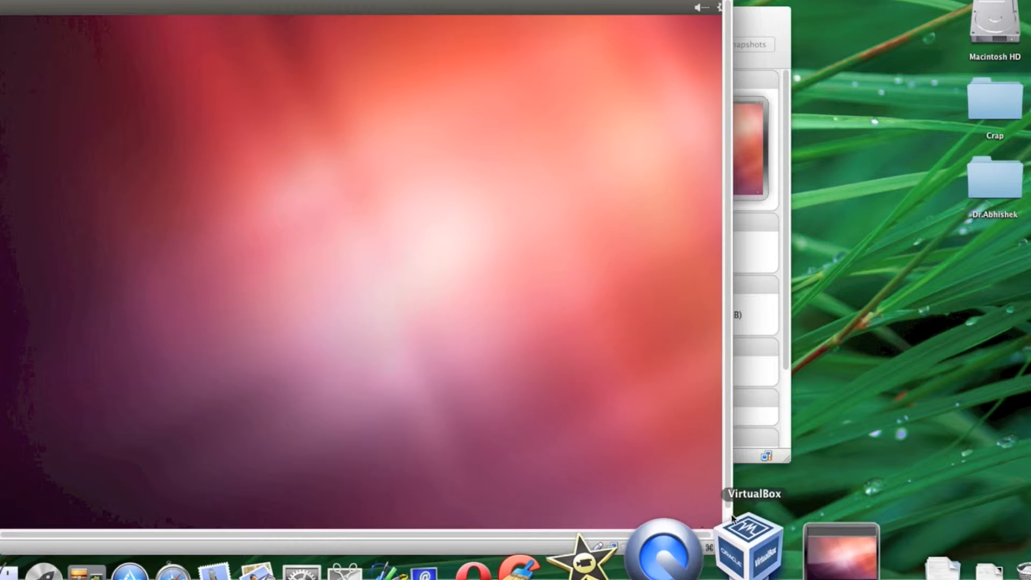
Enlarge the virtual machine's window and choose to try Ubuntu without installing it, keeping English as the language.
mouse_move(728, 548)
mouse_down()
mouse_move(769, 561)
mouse_move(785, 554)
mouse_move(742, 553)
mouse_up()
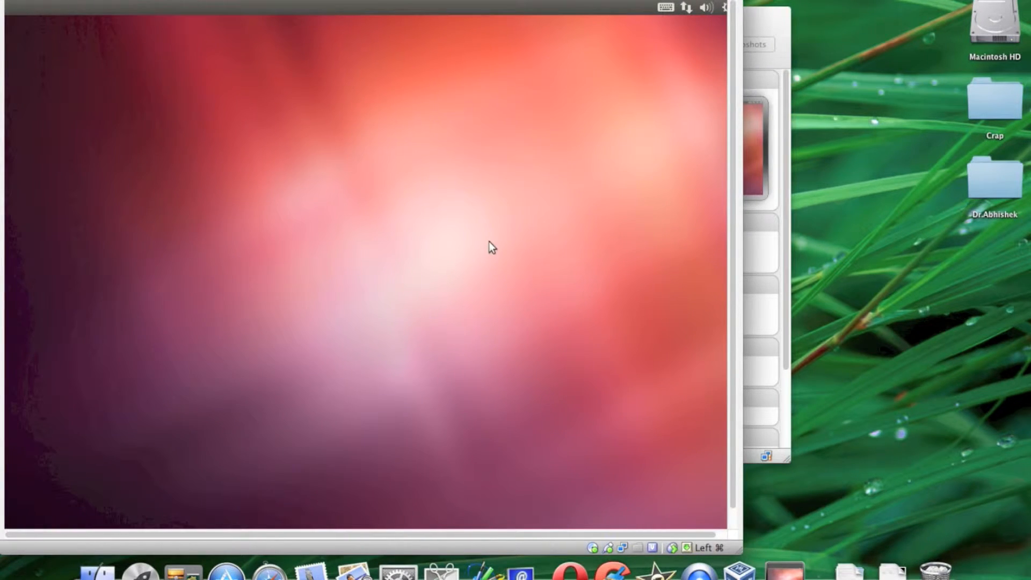
drag(317, 414, 159, 405)
click(36, 0)
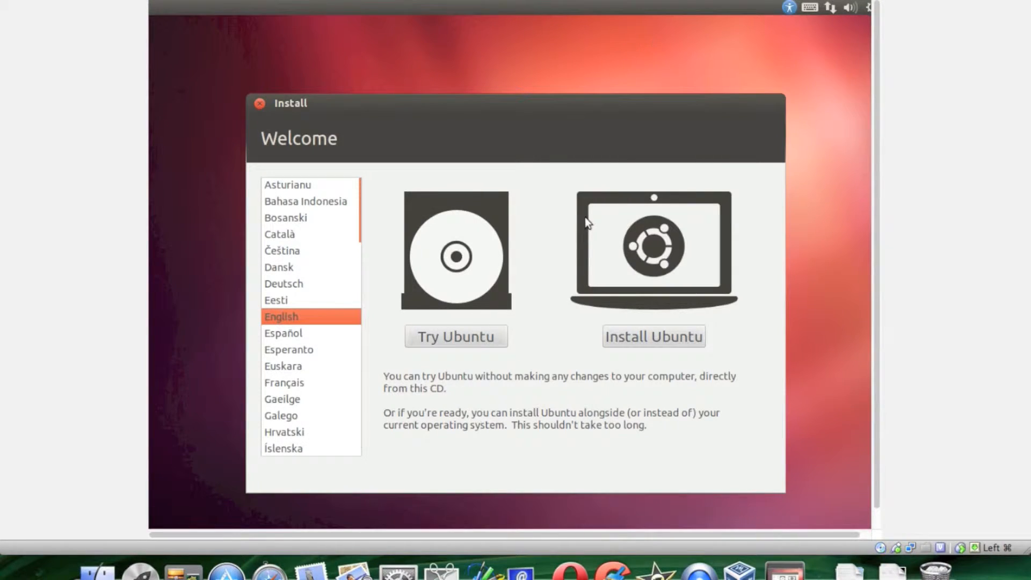
click(472, 339)
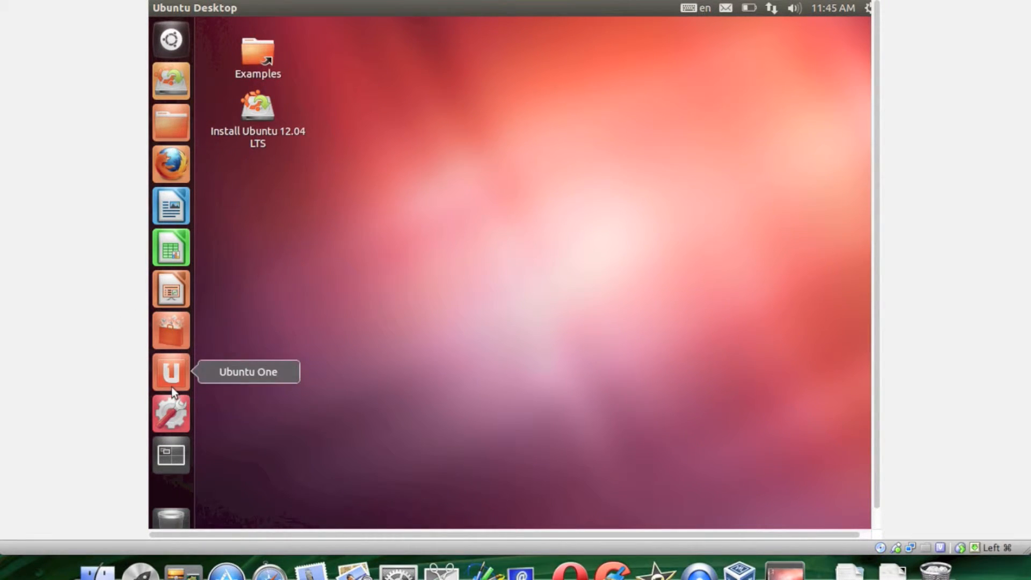
Open Ubuntu's System Settings and check Additional Drivers for proprietary drivers.
click(173, 416)
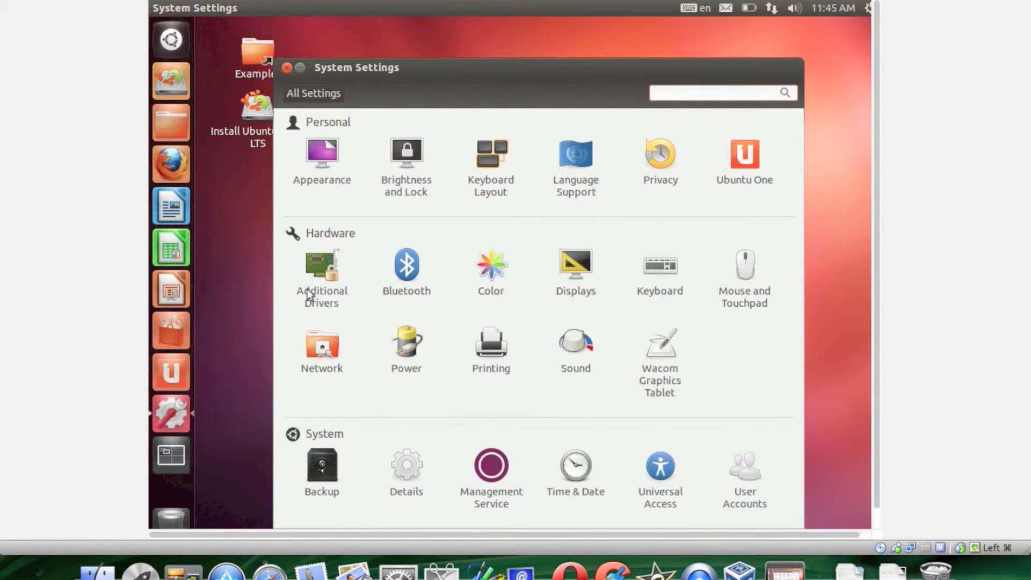
click(323, 274)
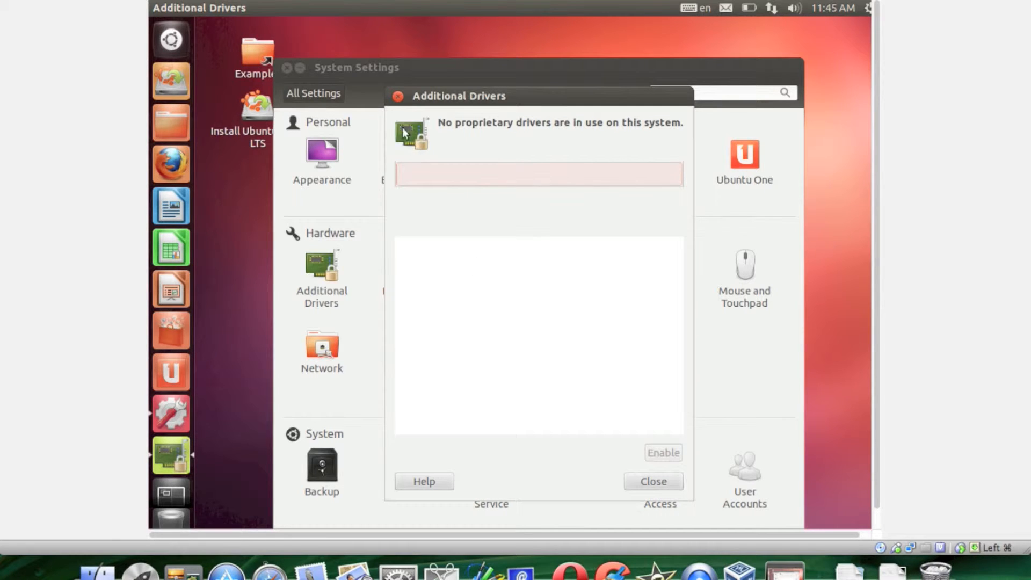
click(398, 96)
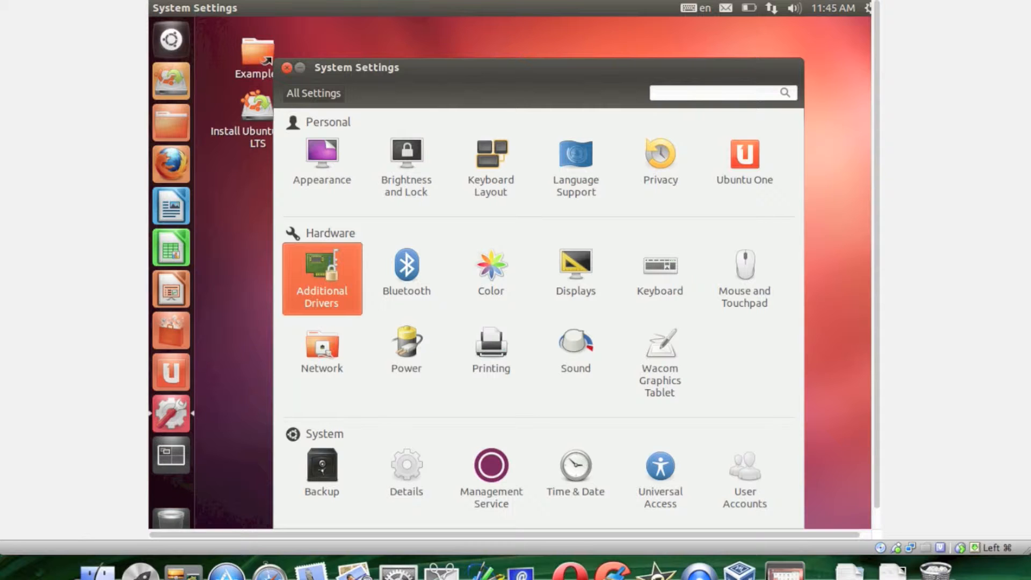
Review the system details: overview, default applications, removable media and graphics.
click(400, 465)
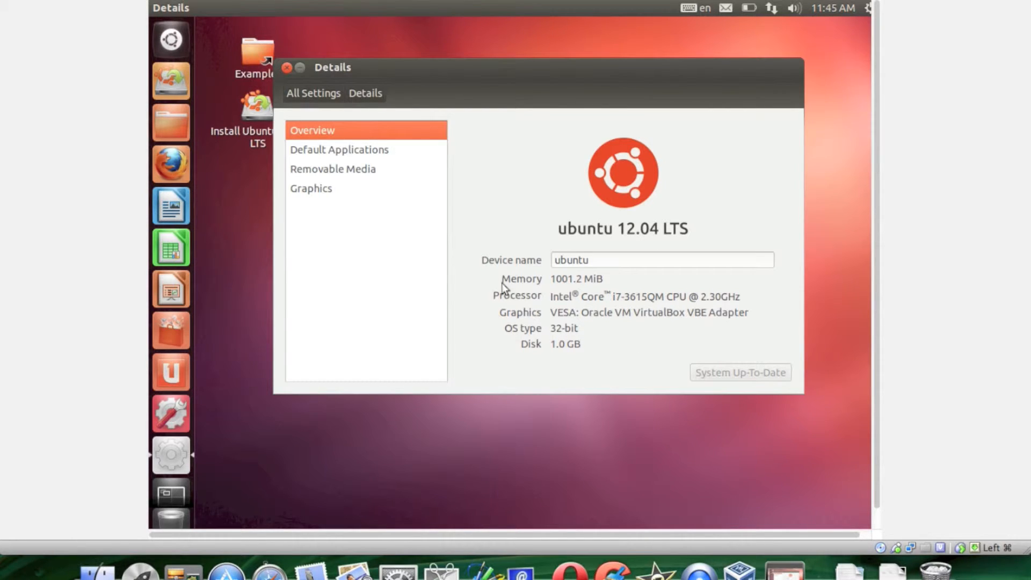
click(358, 152)
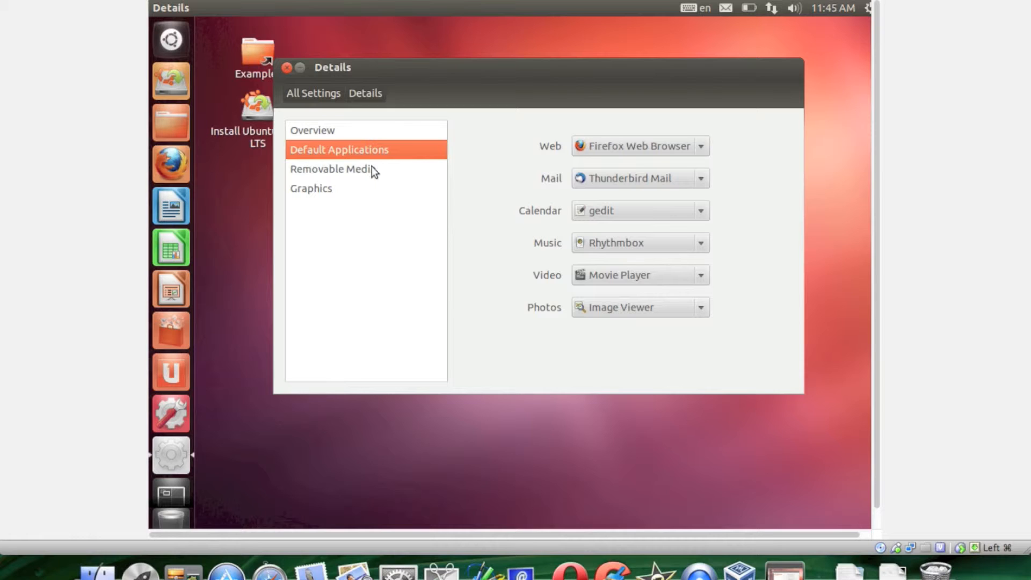
click(364, 169)
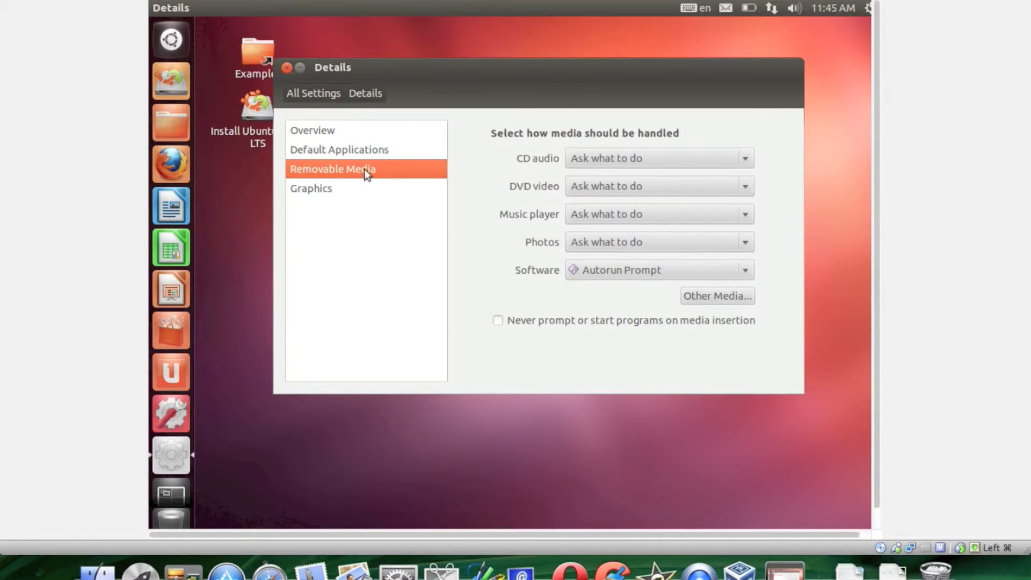
click(331, 187)
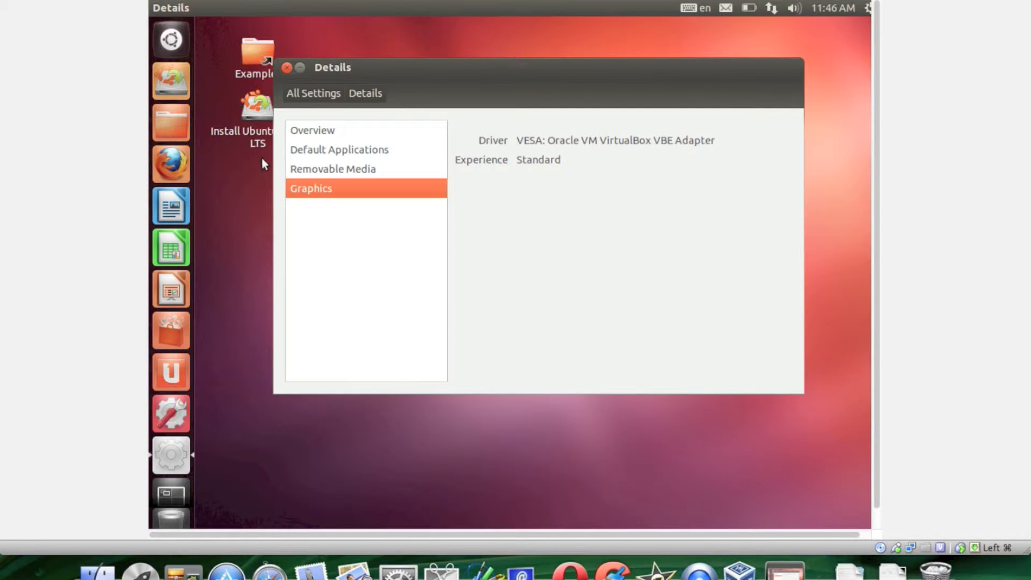
click(314, 94)
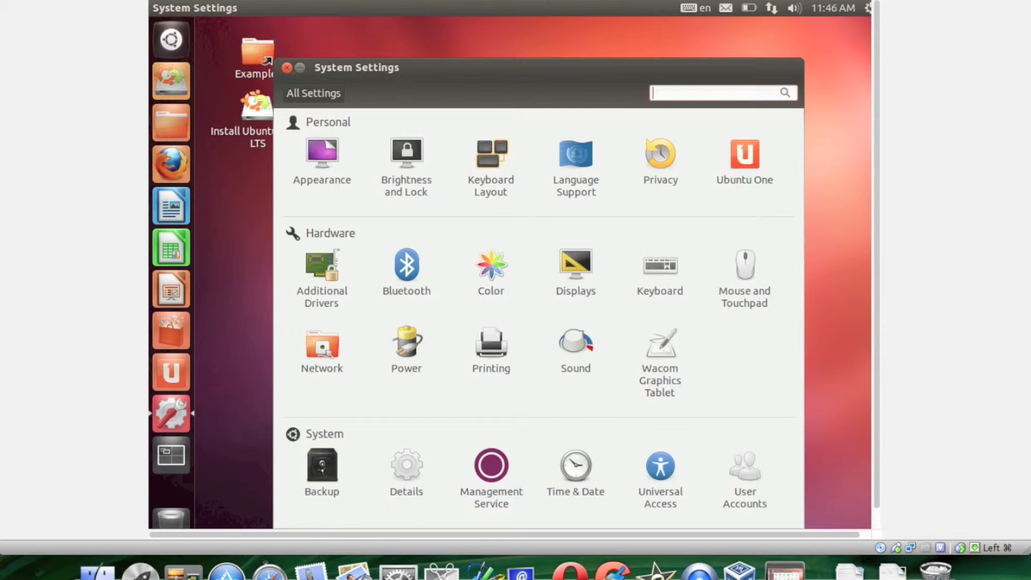
Test the front left and front right speakers in the sound settings, and review the input and sound effects options.
click(576, 352)
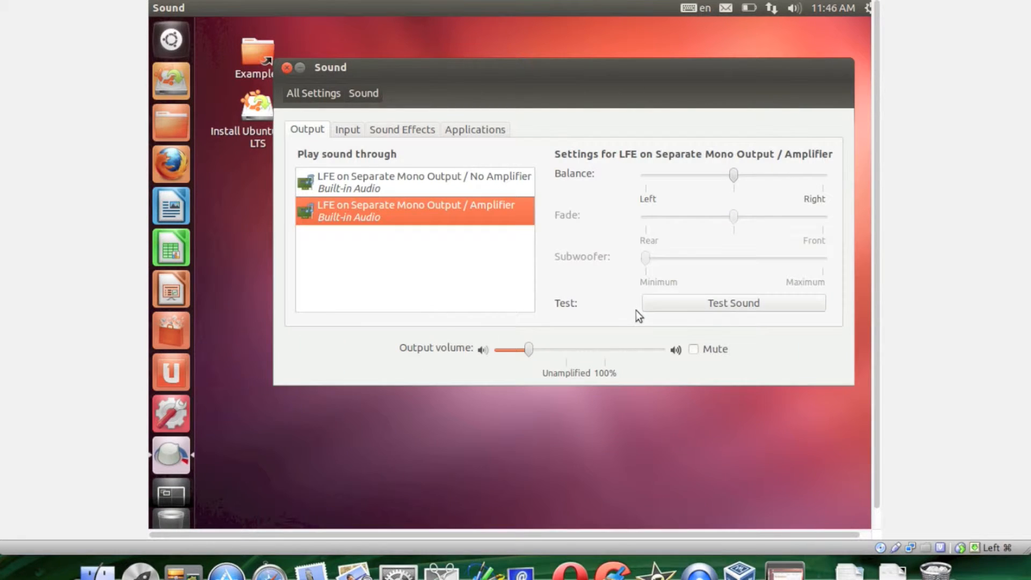
click(666, 304)
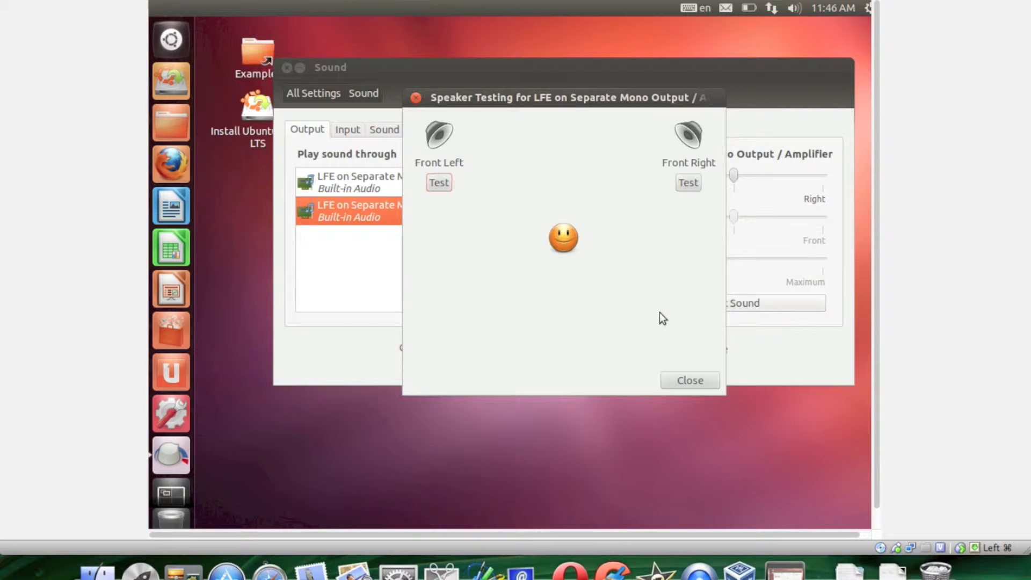
click(439, 183)
click(688, 182)
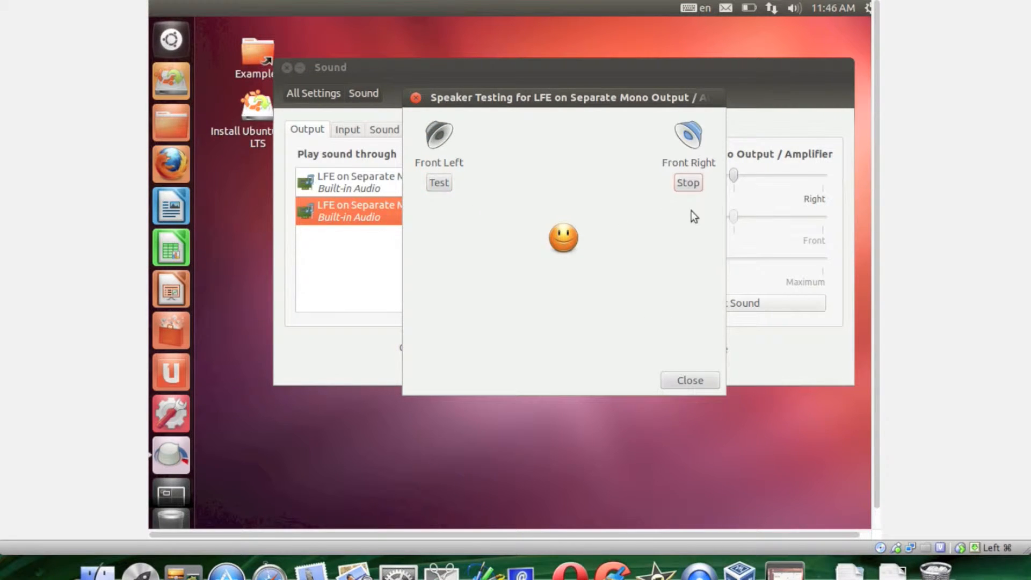
click(688, 382)
click(347, 130)
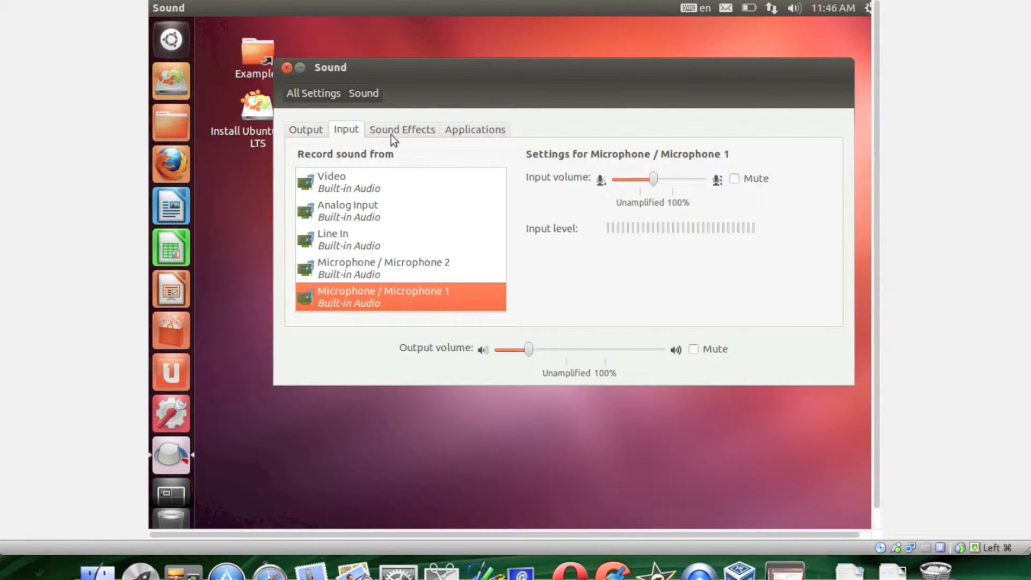
click(391, 134)
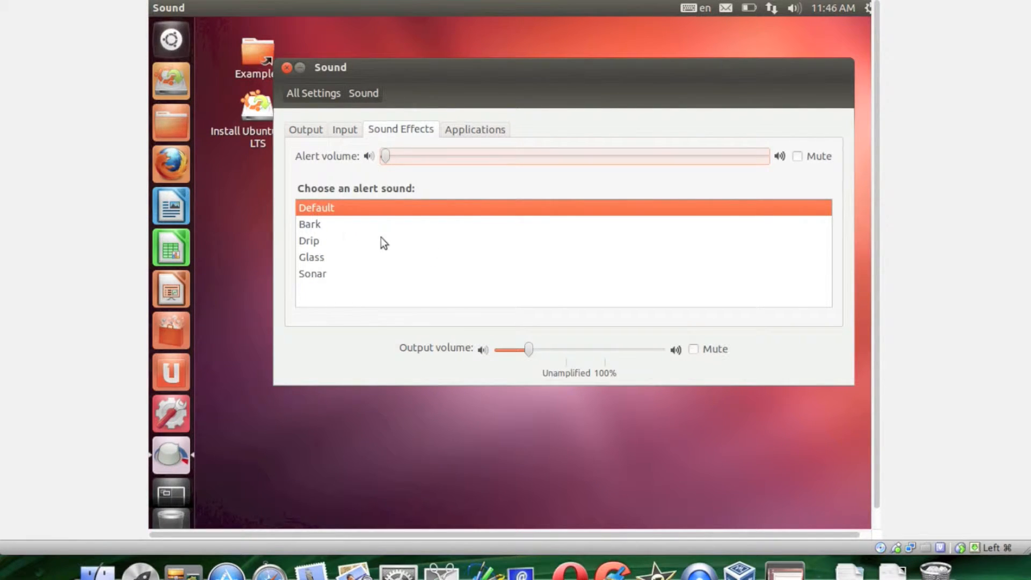
click(307, 97)
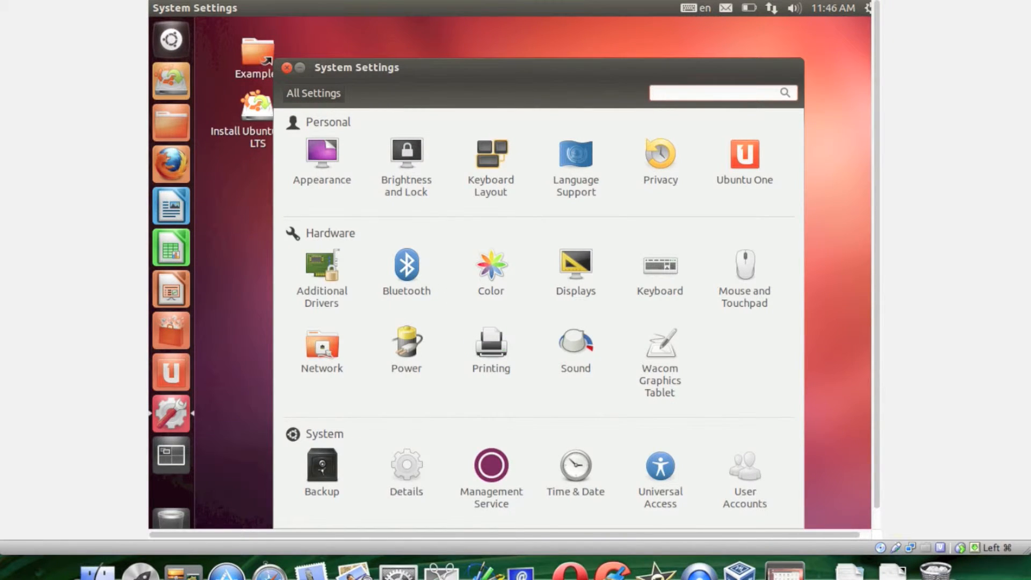
Check the Bluetooth settings for available adapters and return to the overview of all settings.
click(430, 279)
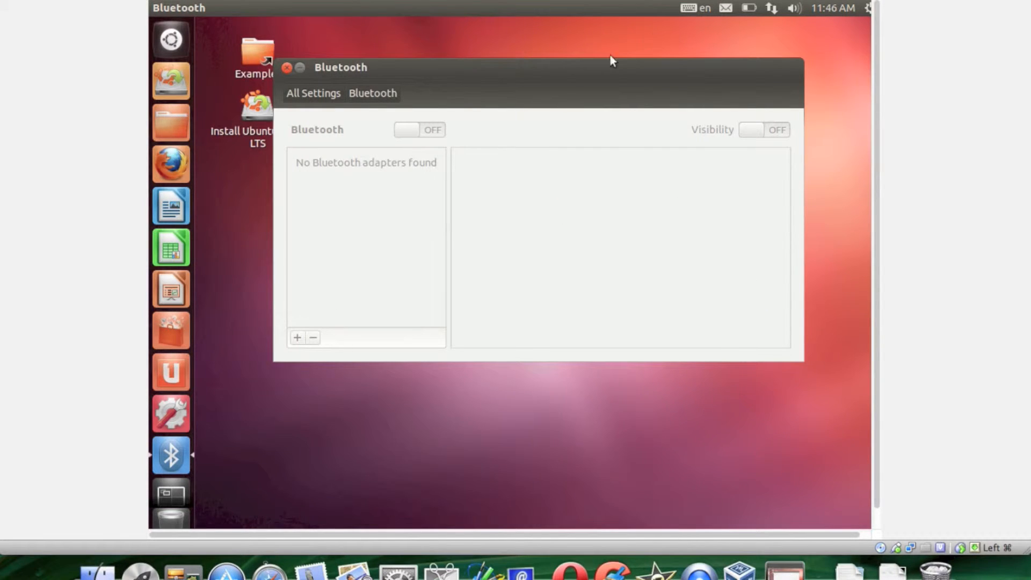
click(313, 92)
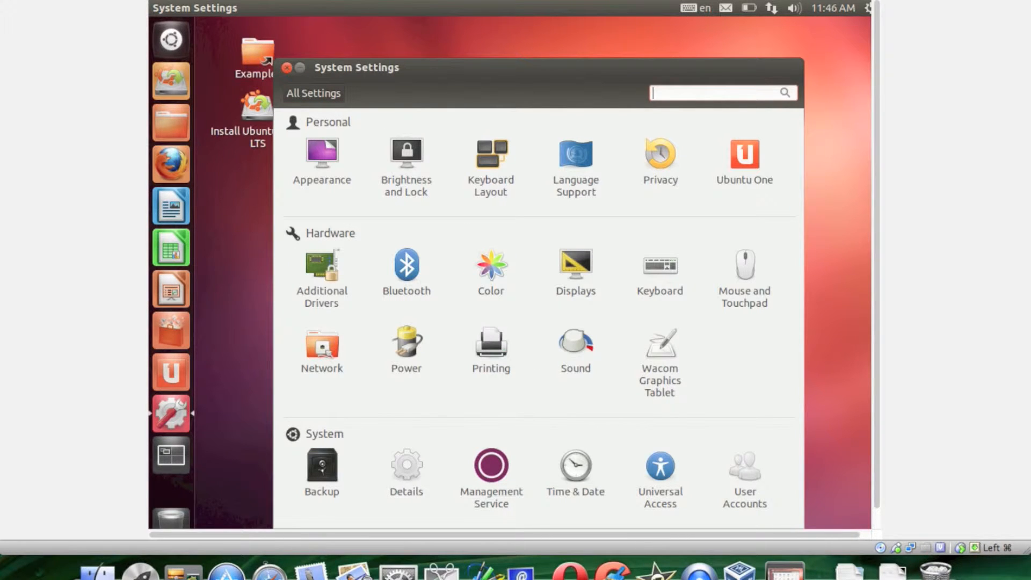
Review the power settings, compare them with the host's battery status and return to the overview of all settings.
click(409, 351)
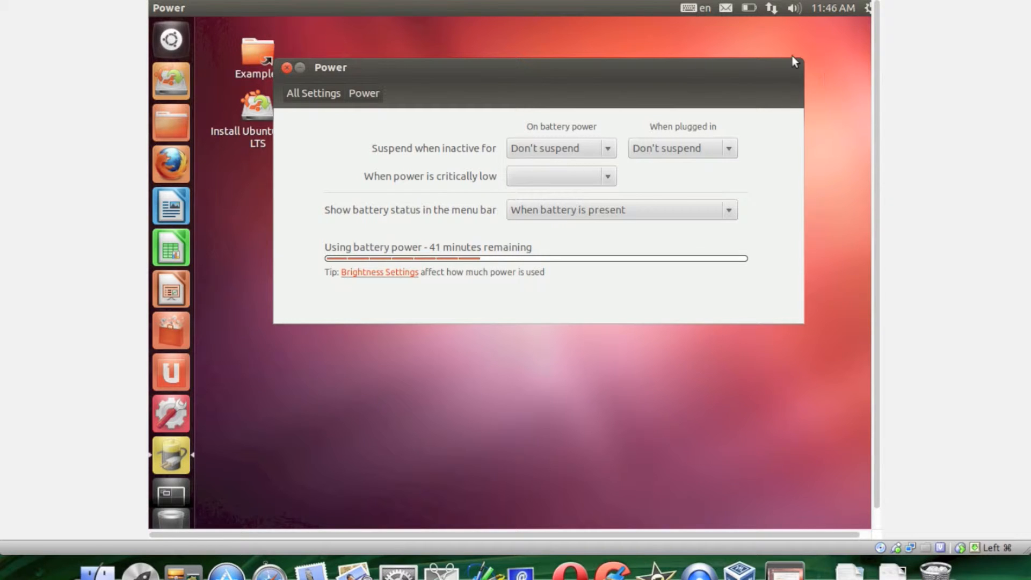
click(792, 6)
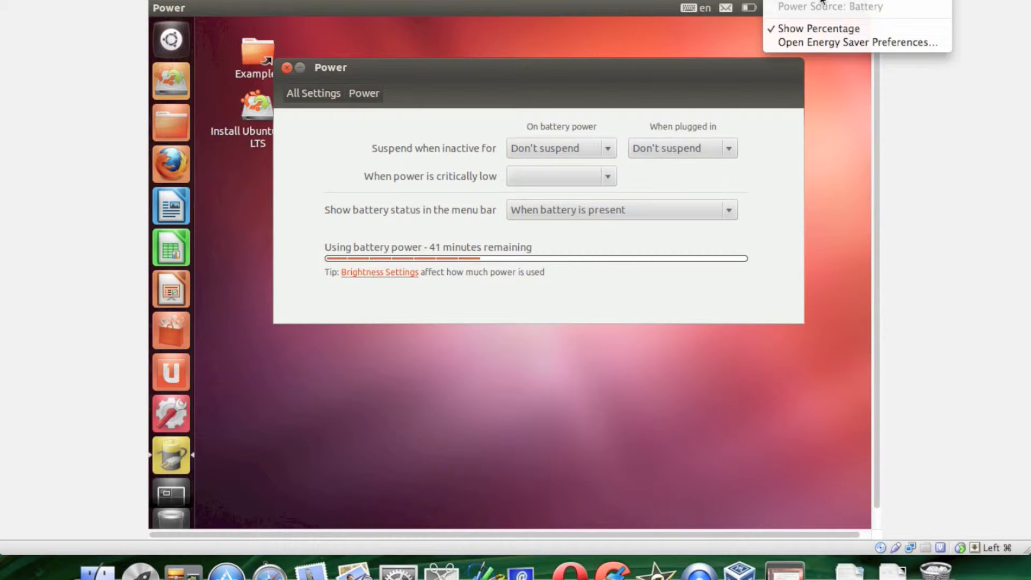
click(643, 275)
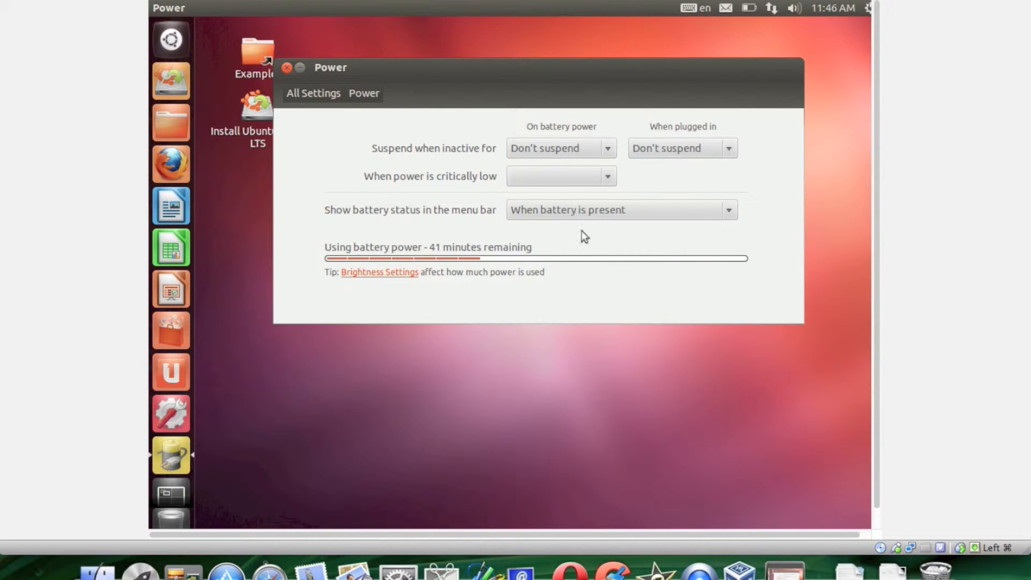
click(321, 93)
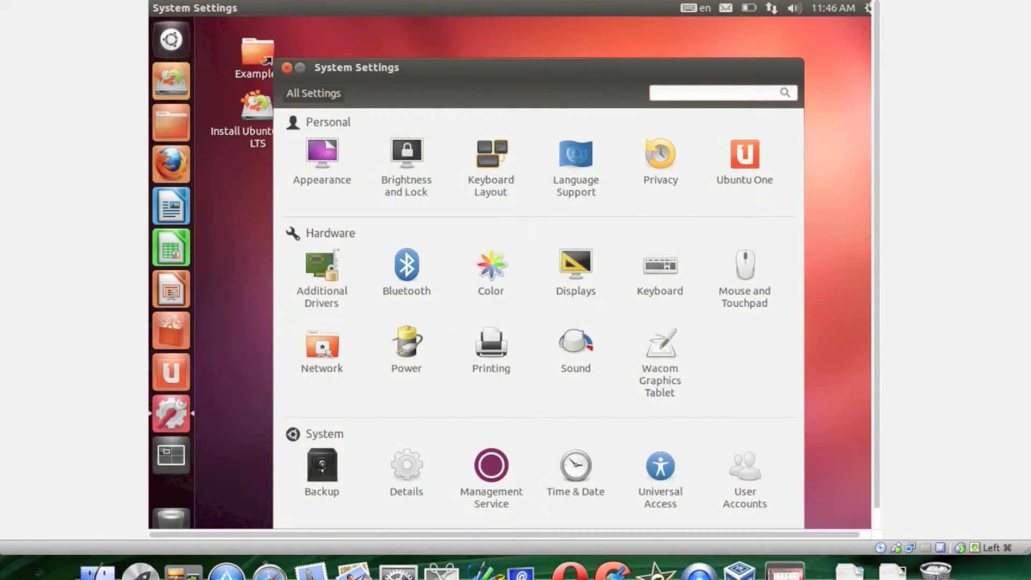
Check the Mouse and Touchpad and Wacom Graphics Tablet settings, and close System Settings.
click(744, 284)
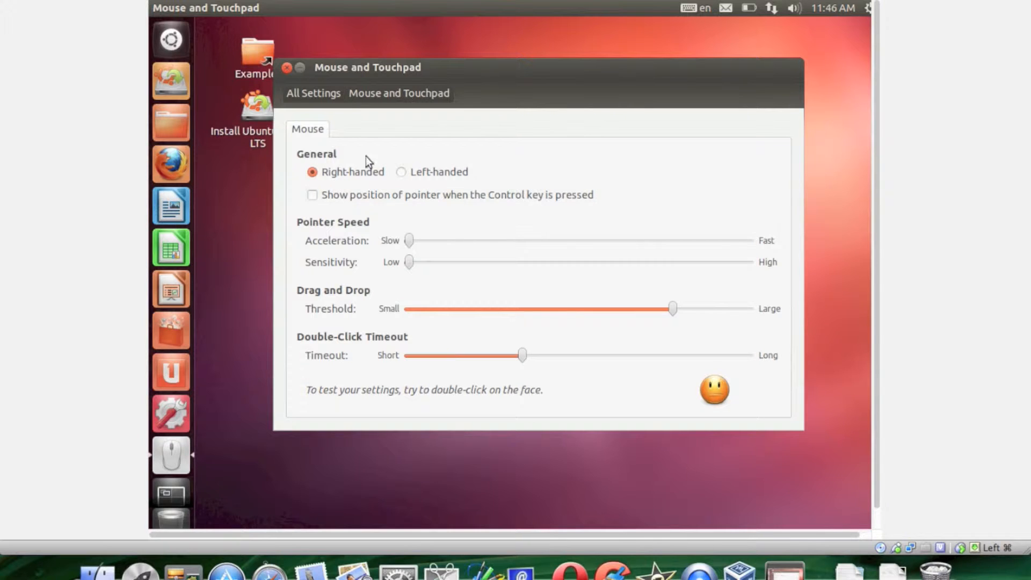
click(315, 93)
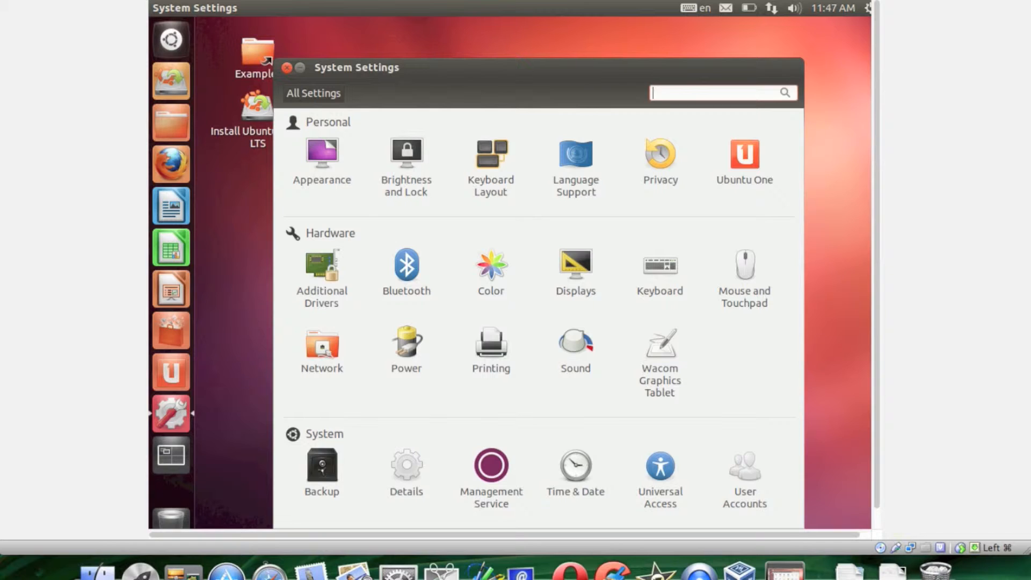
click(674, 368)
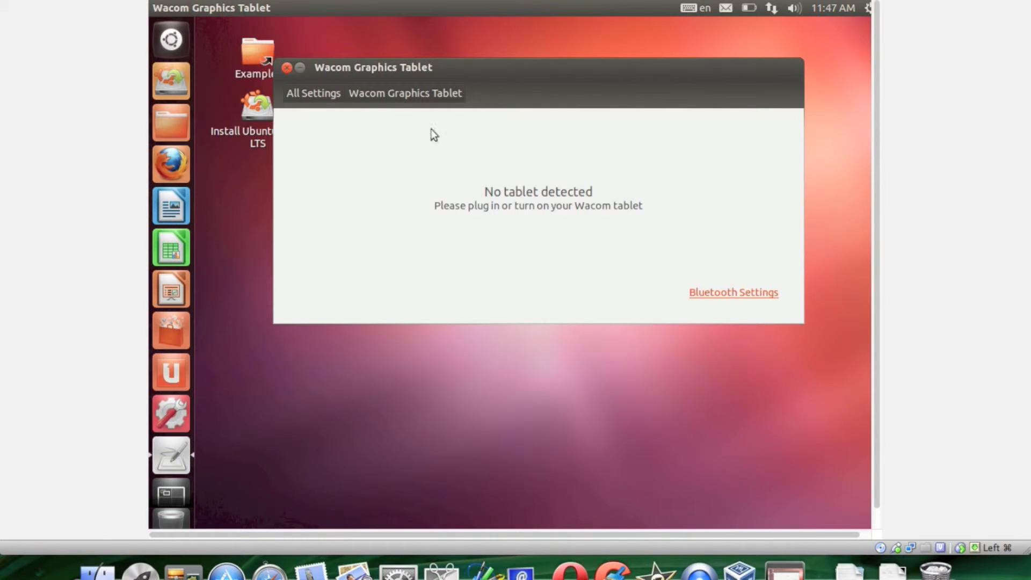
click(316, 93)
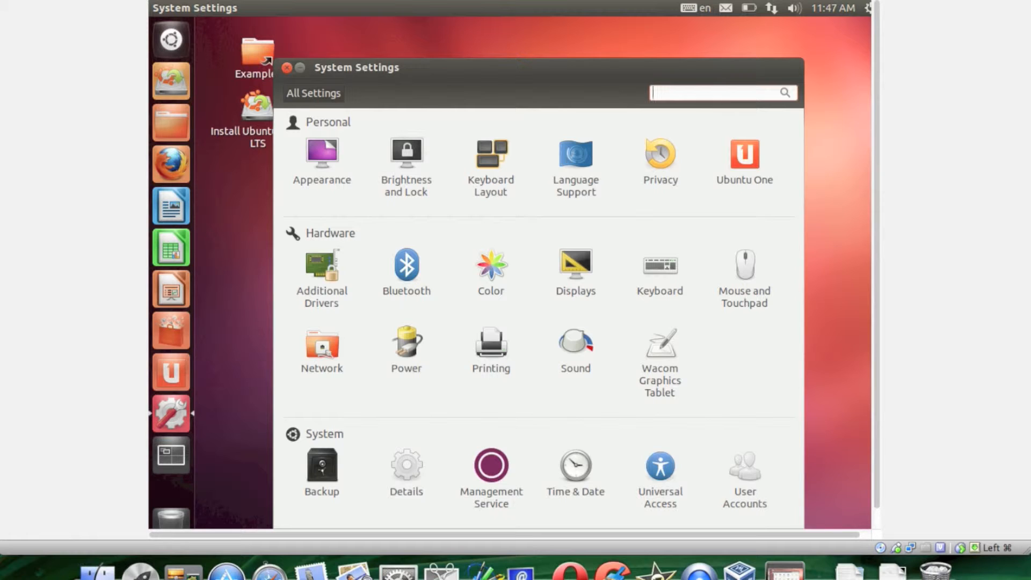
click(287, 69)
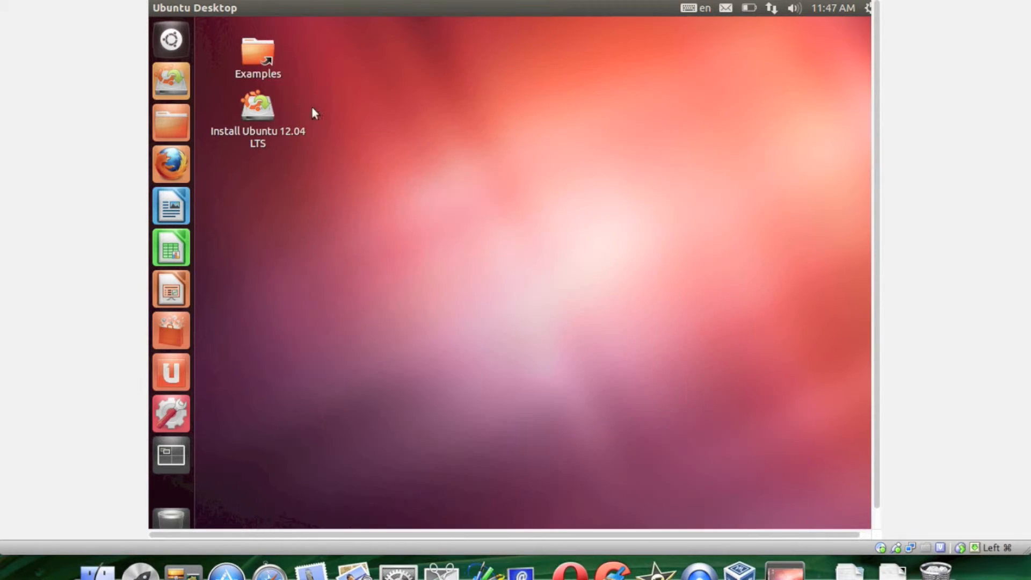
Search the applications for "ter", open Terminal and move its window toward the middle of the desktop.
click(171, 39)
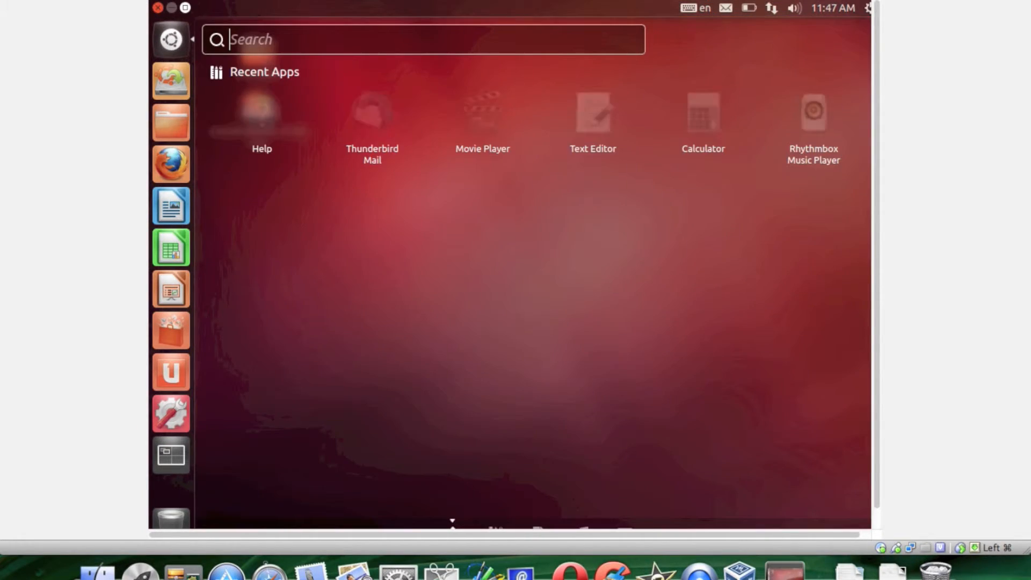
text(ter)
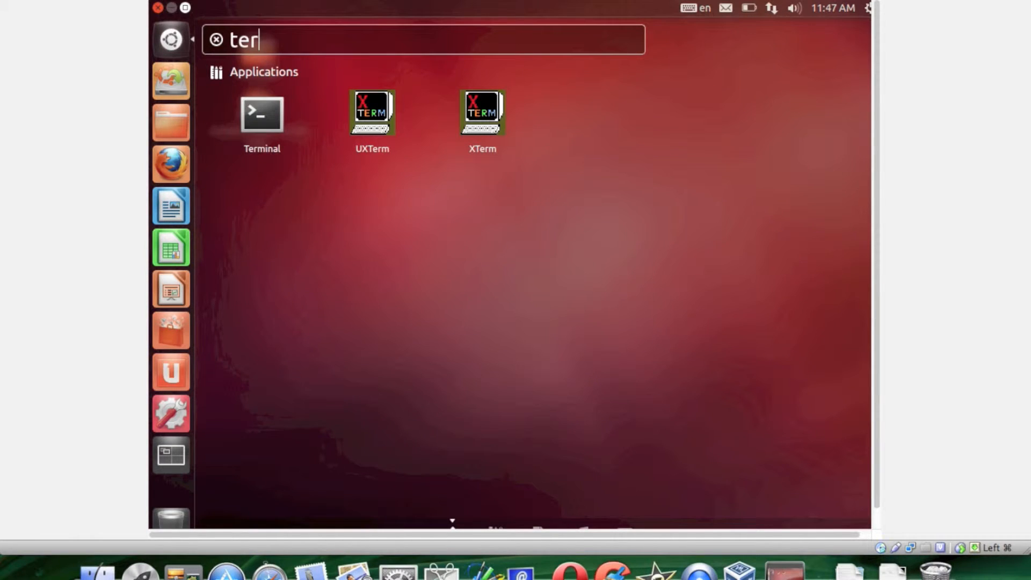
click(253, 131)
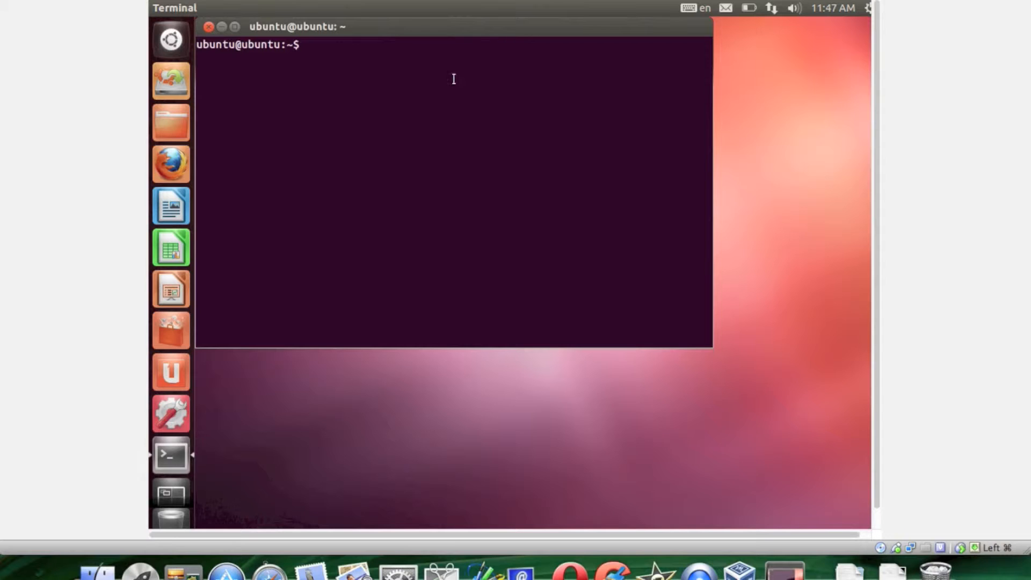
drag(464, 26, 534, 130)
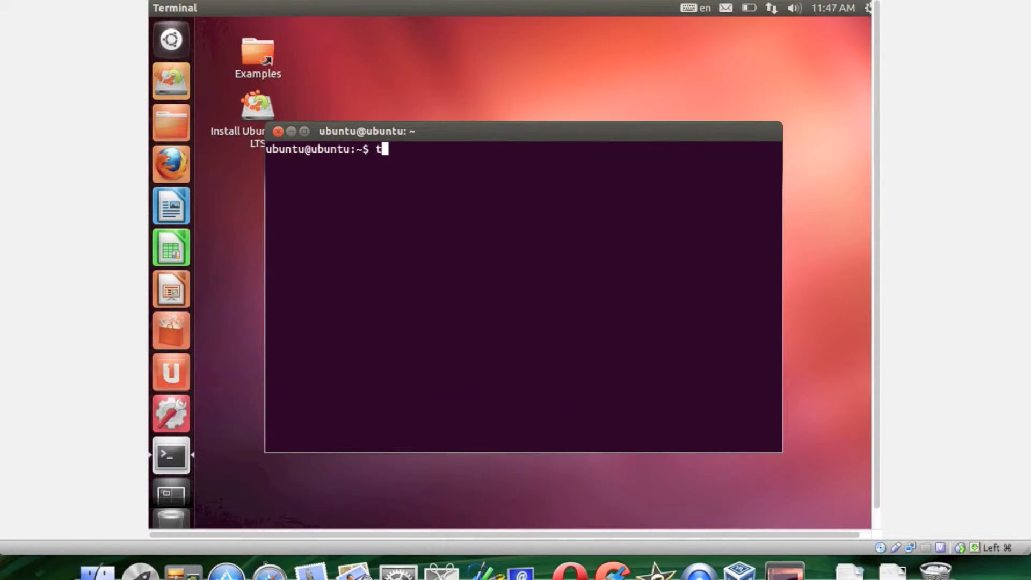
Go up two directory levels to the file system root by running cd .. twice.
text(cd ,)
key(BackSpace)
text(..)
key(Return)
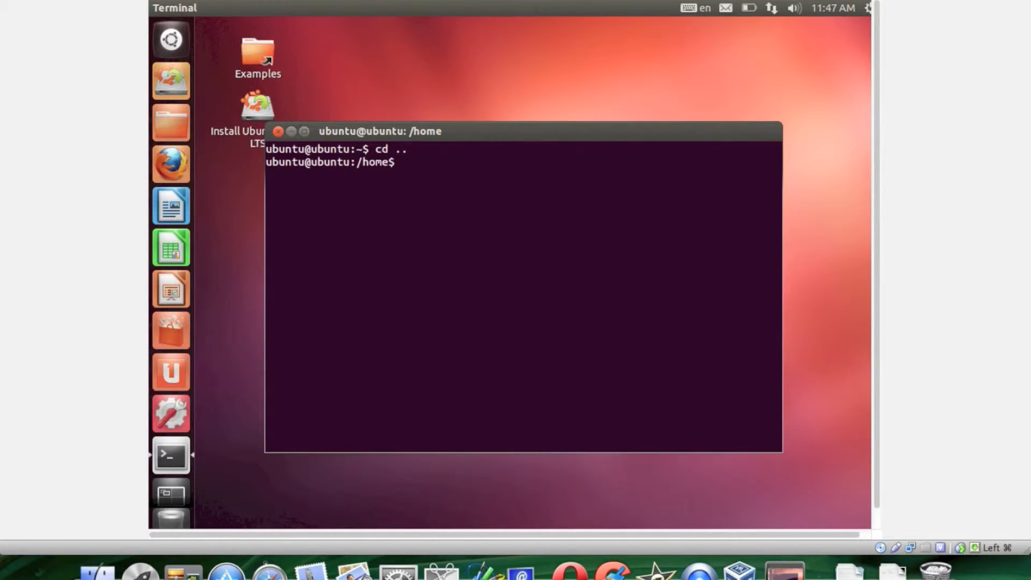
text(cd ..)
key(Return)
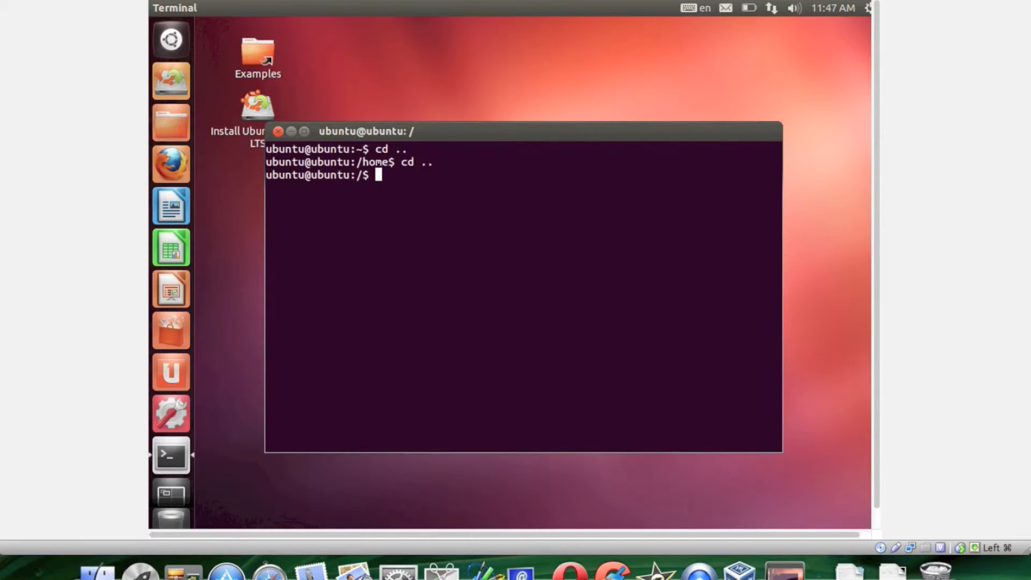
Try to switch to the superuser with su, submitting the password prompt.
text(cd)
key(BackSpace)
key(BackSpace)
text(su)
key(Return)
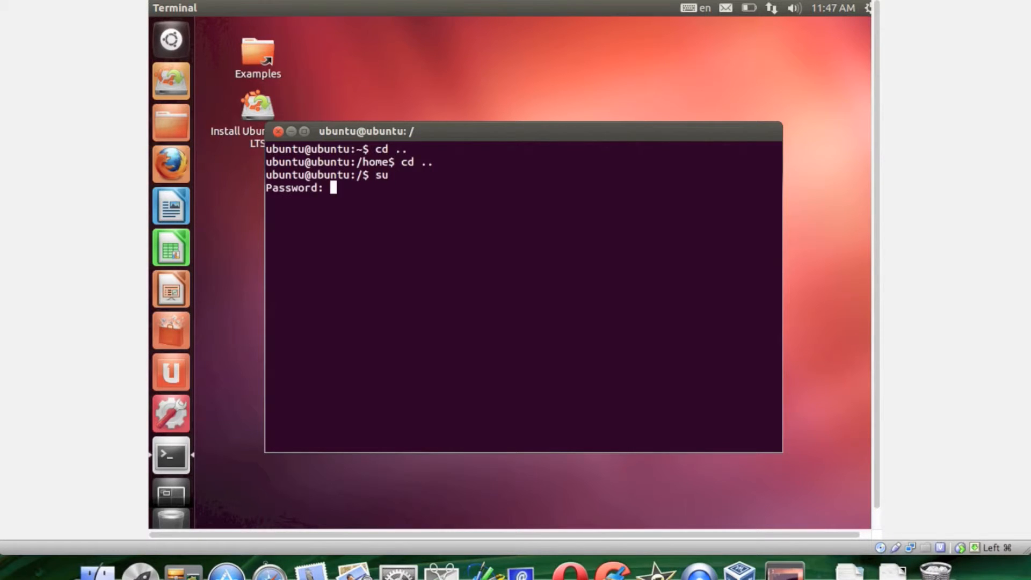
key(Return)
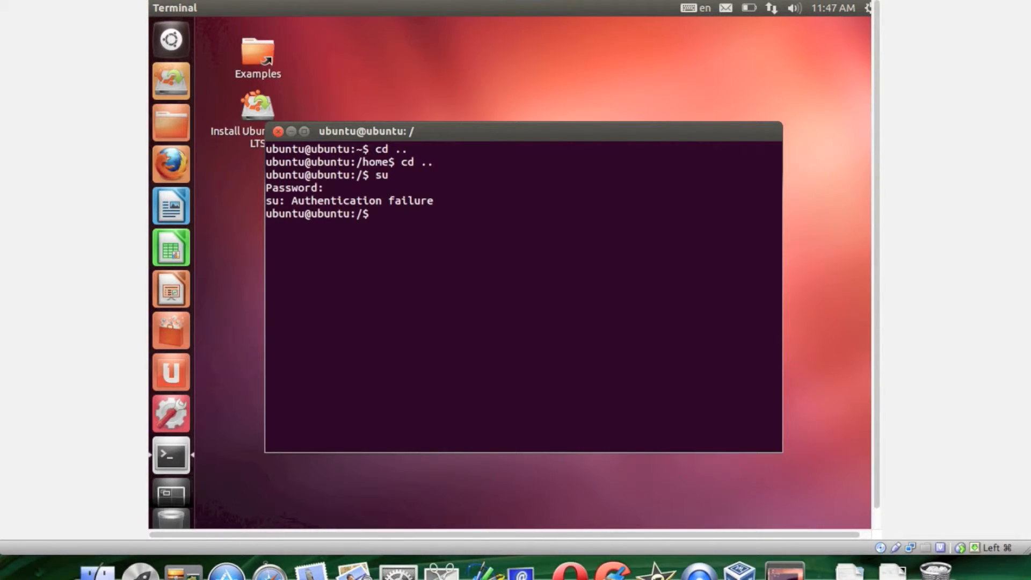
Start a root shell by running sudo su.
text(sudo su)
key(Return)
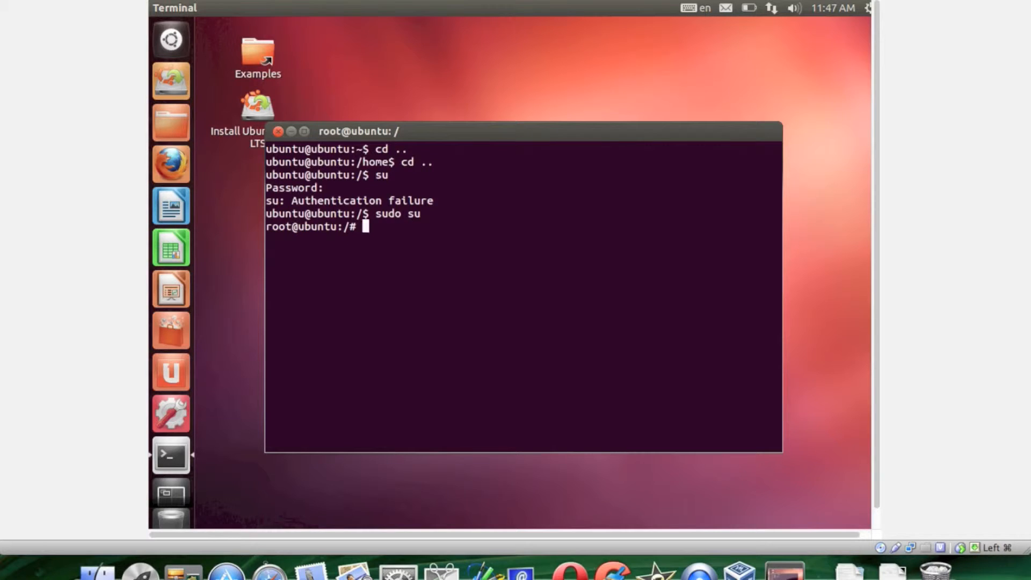
Run cd $root to change directory and list its contents with ls.
text(cd $root)
key(Return)
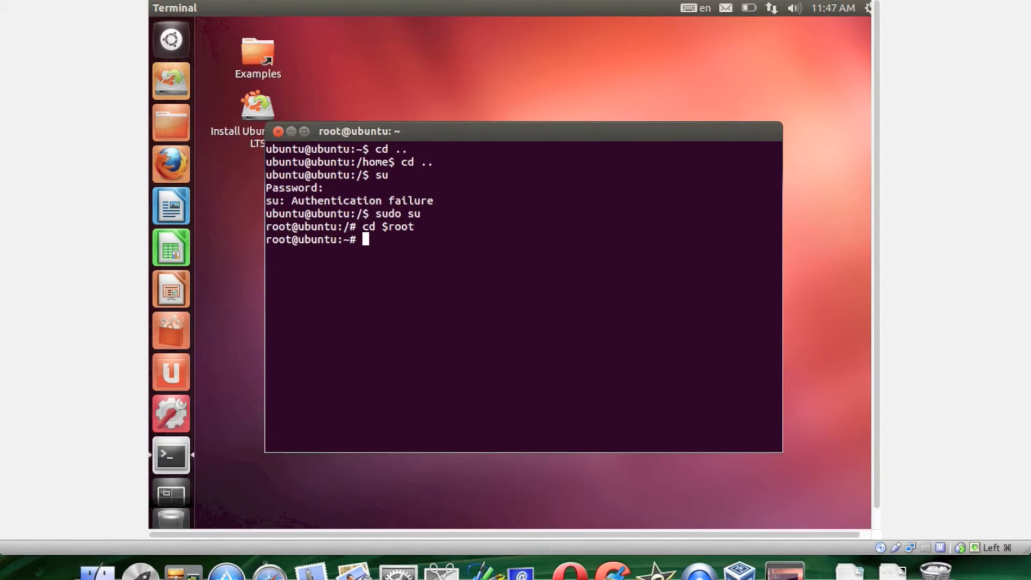
text(ls)
key(Return)
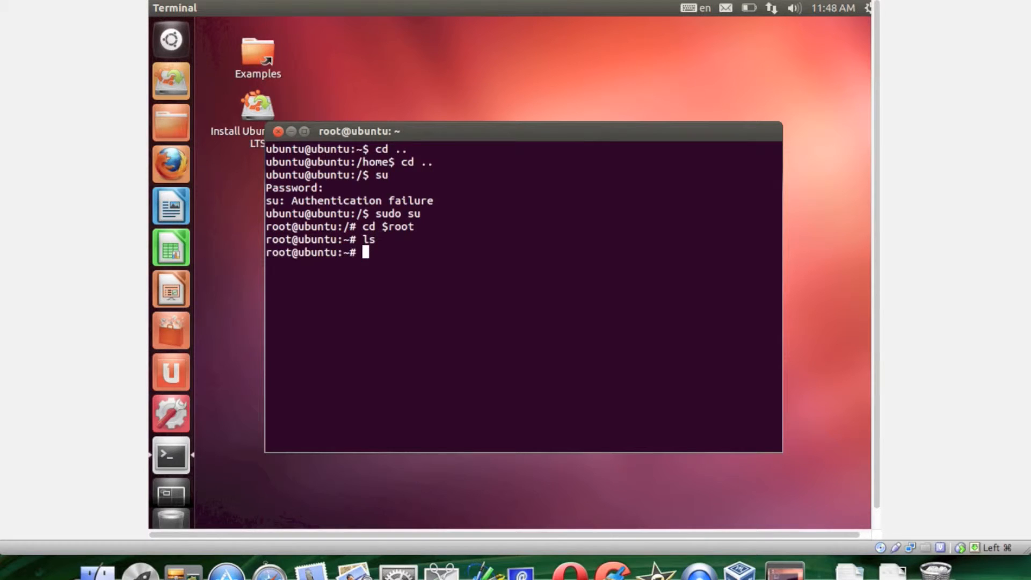
Open the terminal's Default profile for editing and review its general, title and command, and color settings.
right_click(524, 227)
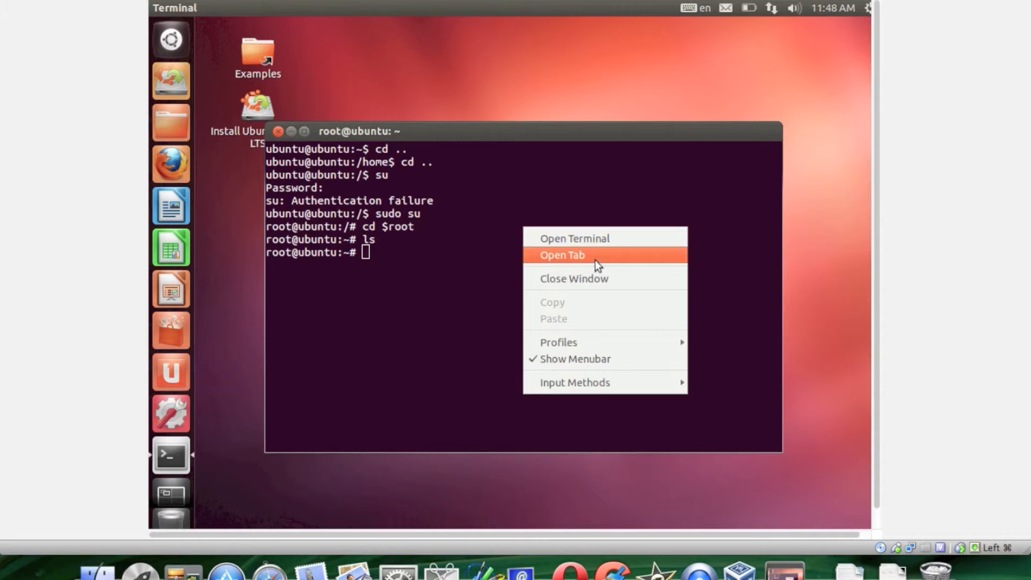
mouse_move(686, 347)
click(741, 364)
drag(414, 109, 550, 140)
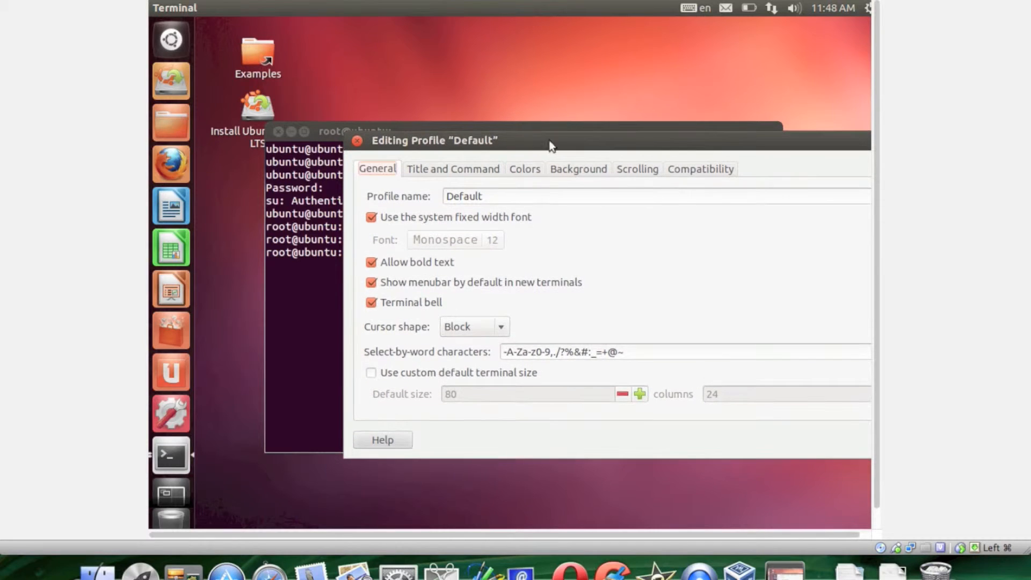
click(460, 170)
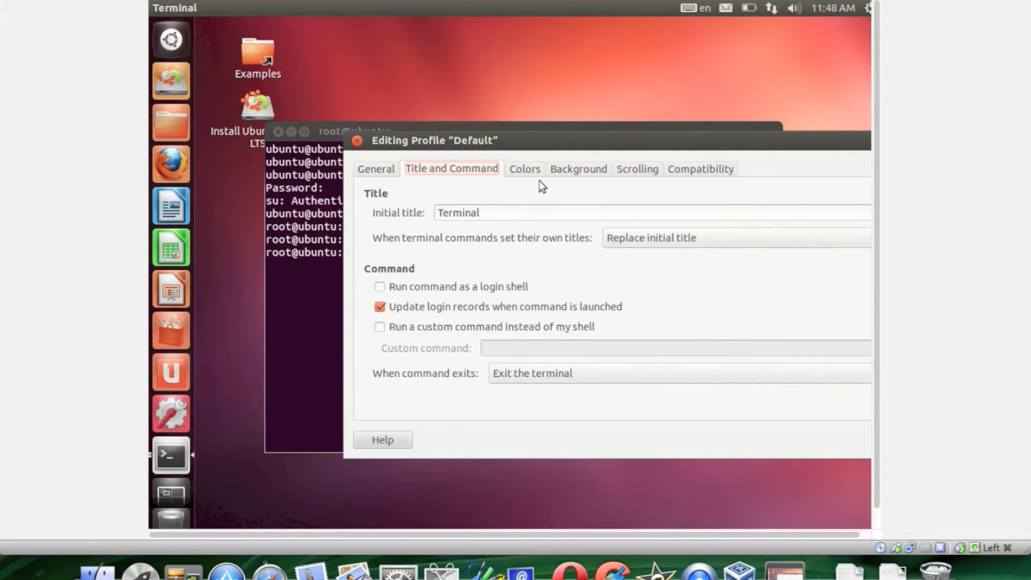
click(524, 171)
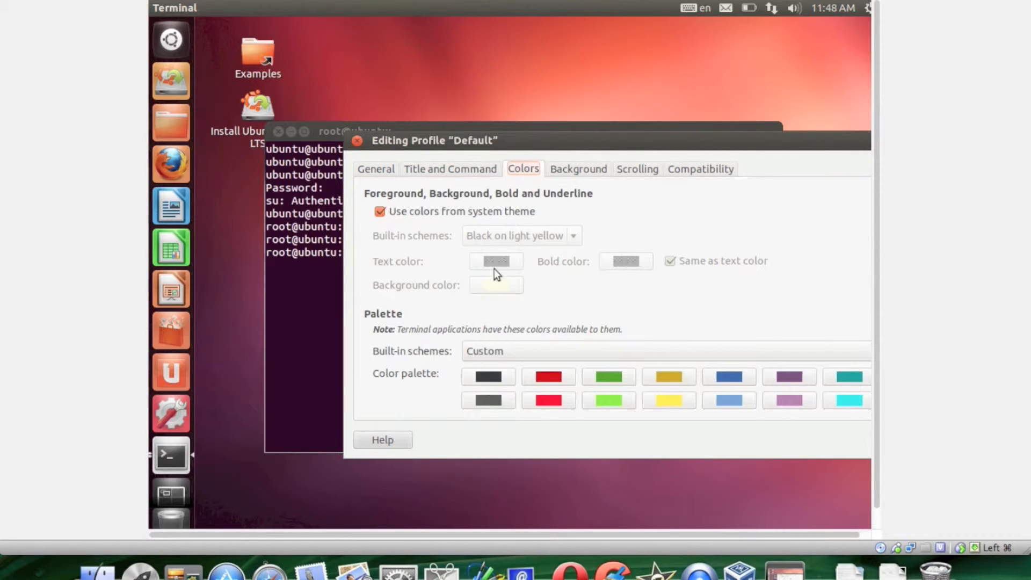
Give the Default terminal profile a transparent background and reduce its shading to about 40 percent.
click(590, 169)
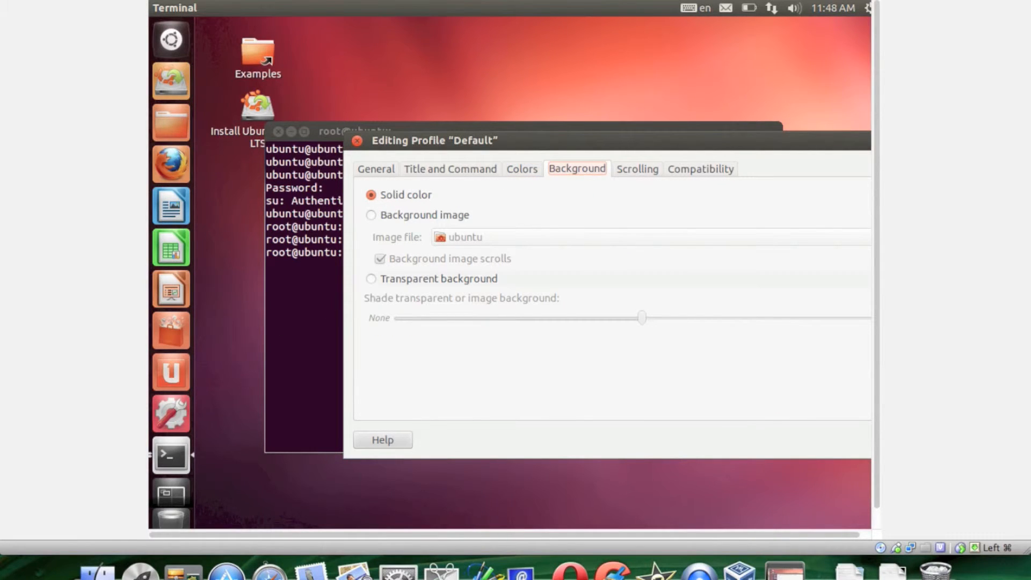
click(376, 280)
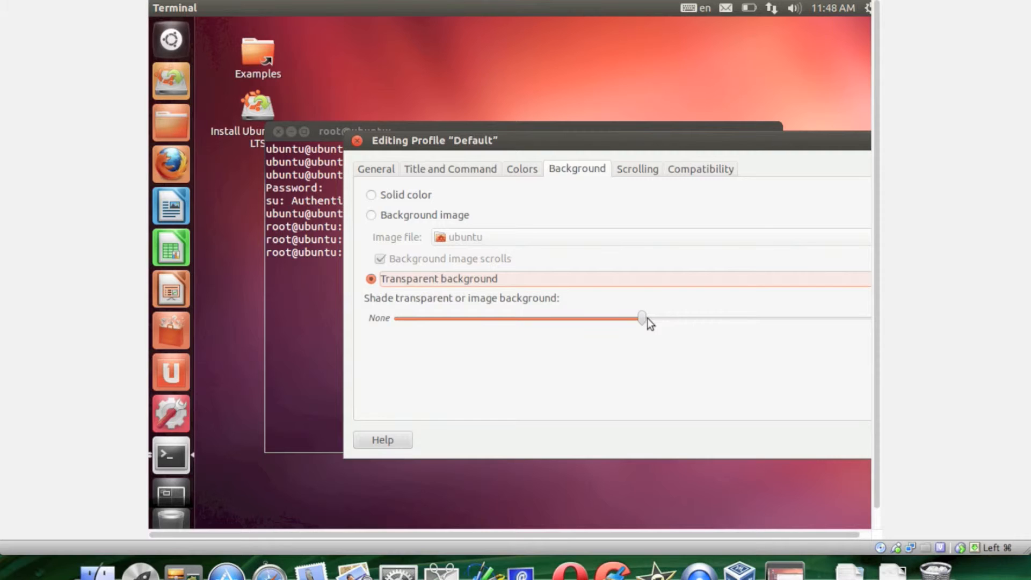
drag(642, 318, 591, 321)
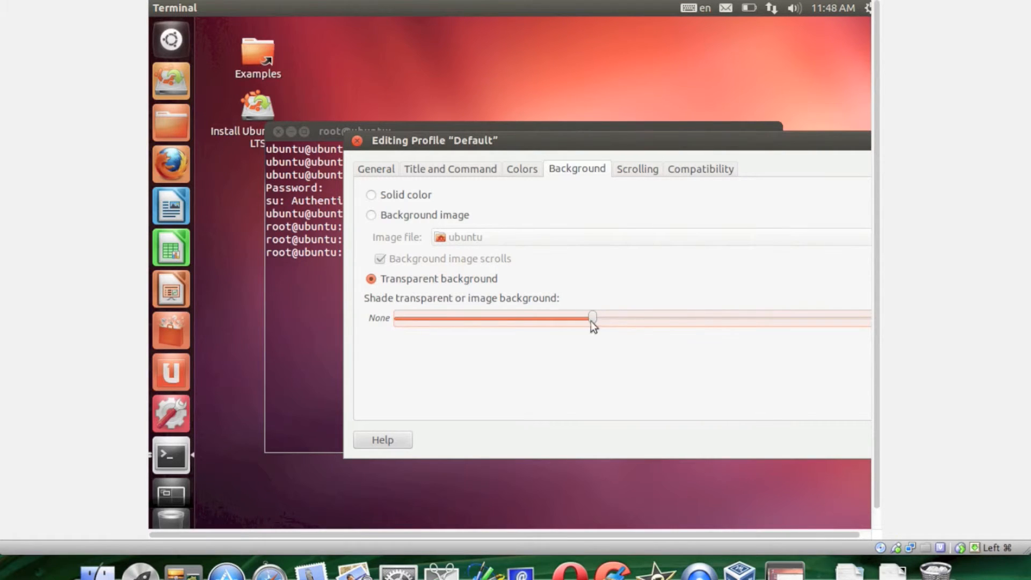
Set the first color of the terminal profile's palette to black.
click(526, 171)
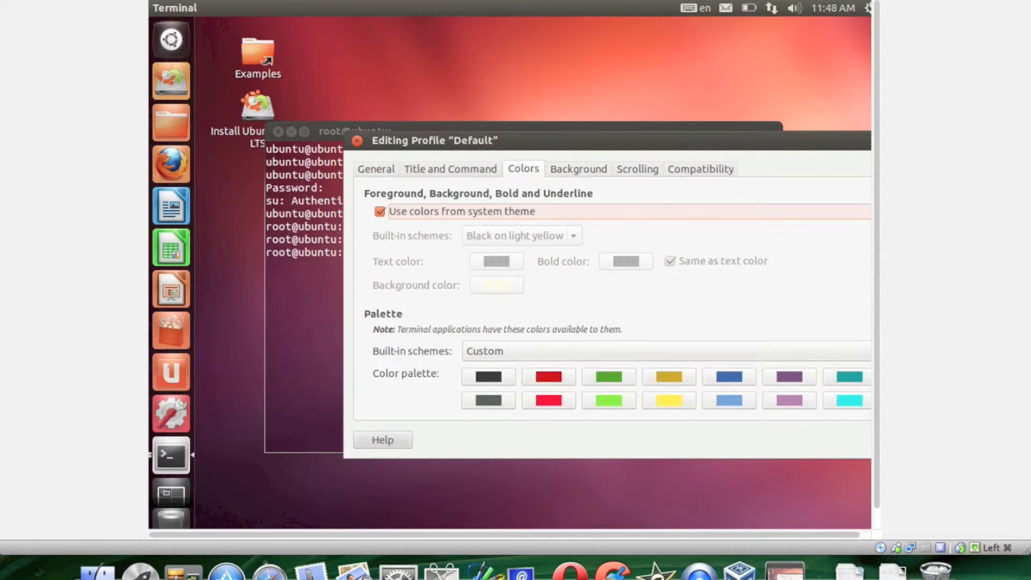
click(505, 382)
click(517, 328)
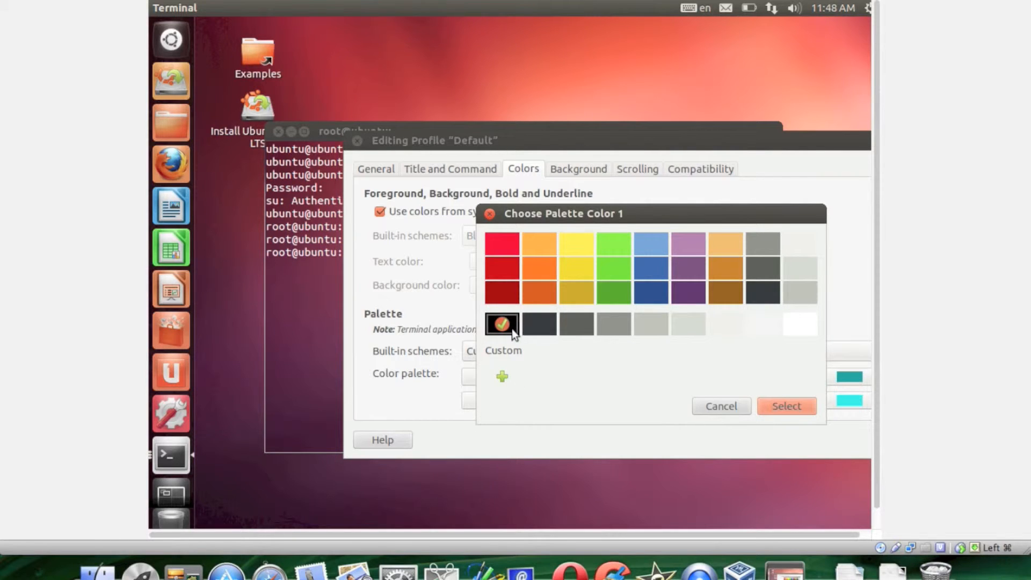
click(779, 407)
Apply the XTerm built-in scheme to the profile's palette and move the profile dialog fully into view.
click(570, 353)
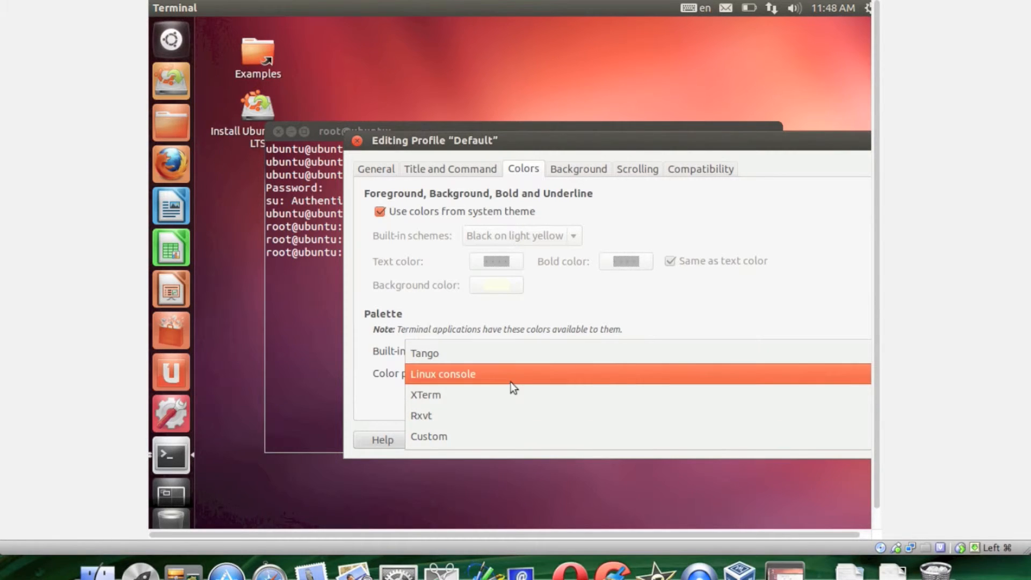
click(501, 395)
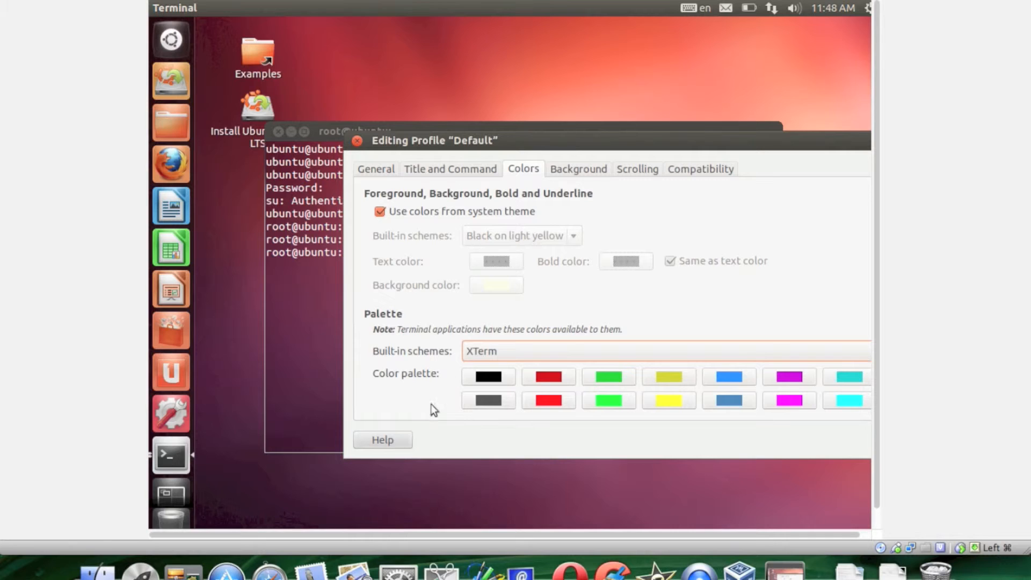
drag(543, 142, 395, 135)
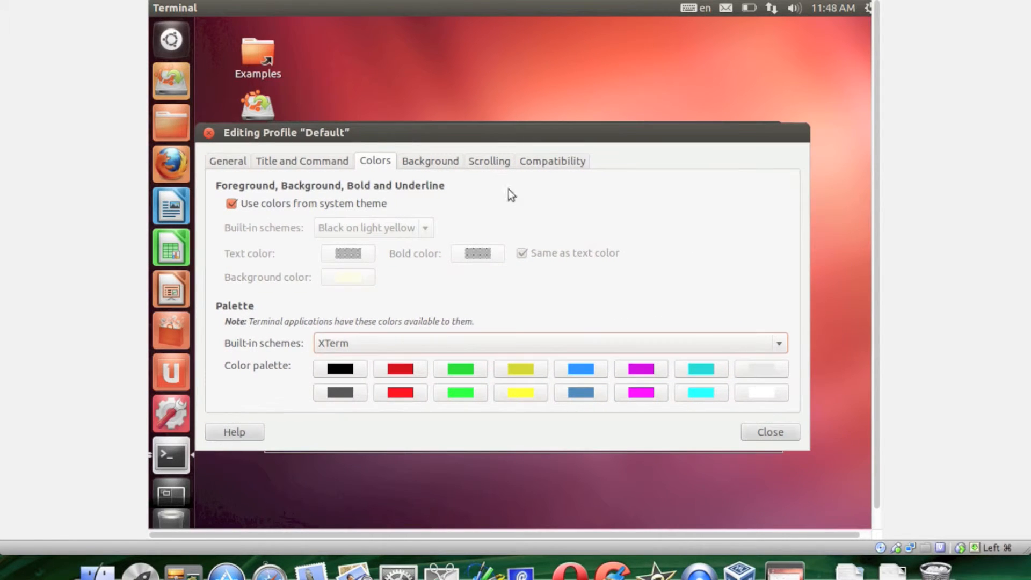
Review the profile's background, scrolling and compatibility settings, and make the Backspace key generate TTY Erase.
click(407, 161)
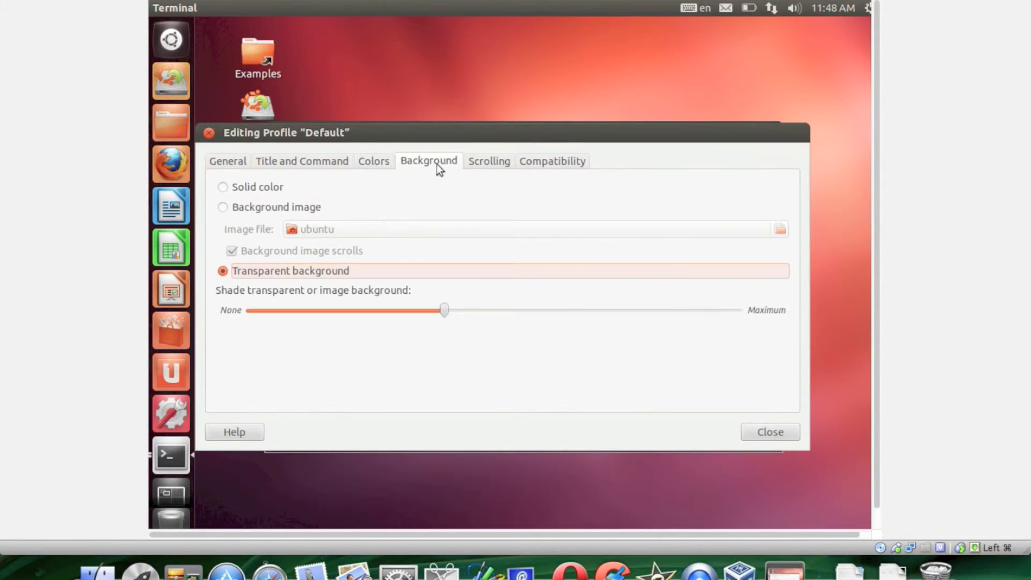
click(497, 165)
click(541, 172)
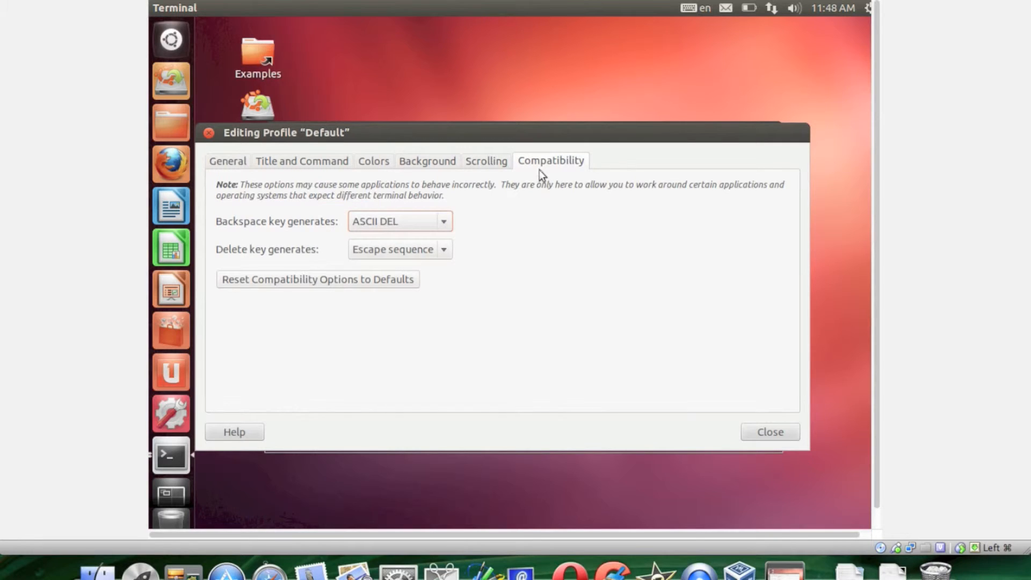
click(443, 222)
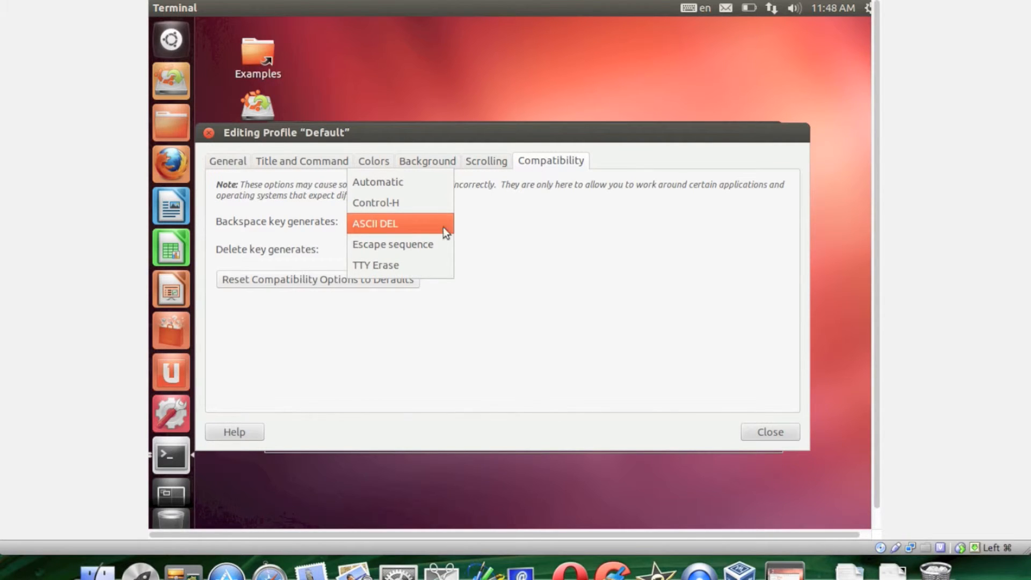
click(426, 261)
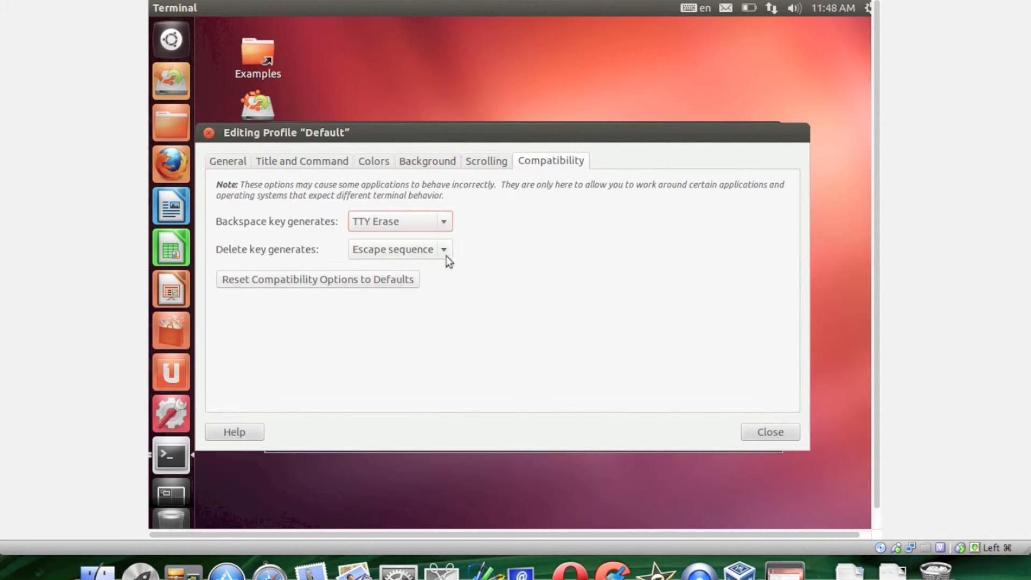
Check the profile's general settings, close the profile editor and reposition the terminal window on the desktop.
click(222, 160)
drag(293, 140, 472, 161)
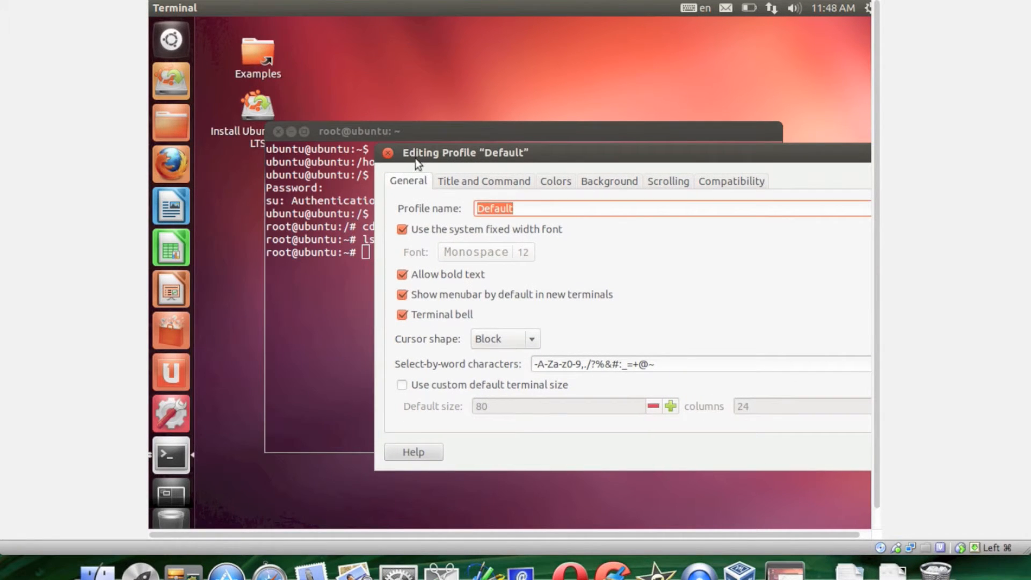
click(389, 153)
drag(451, 134, 505, 152)
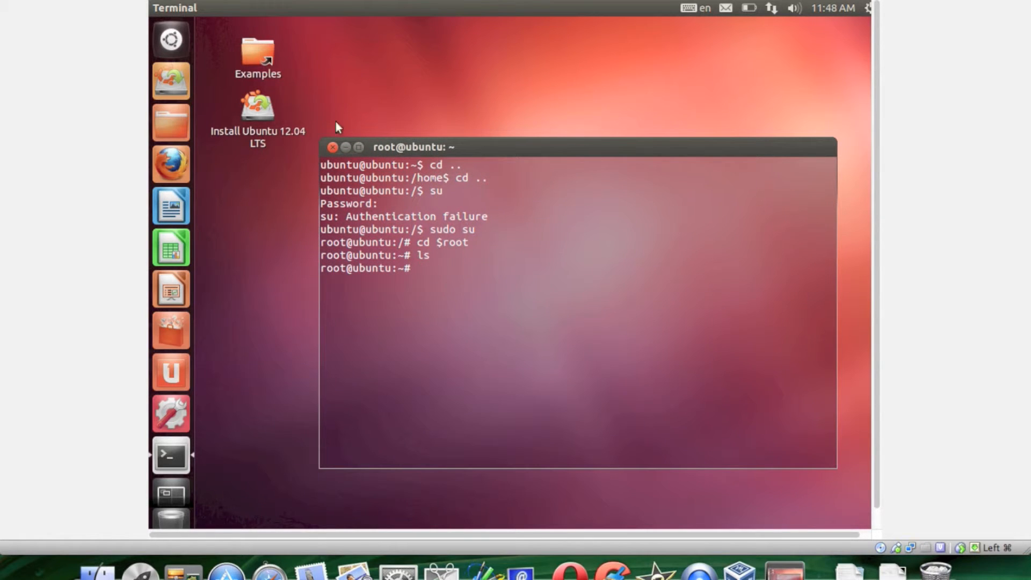
click(184, 40)
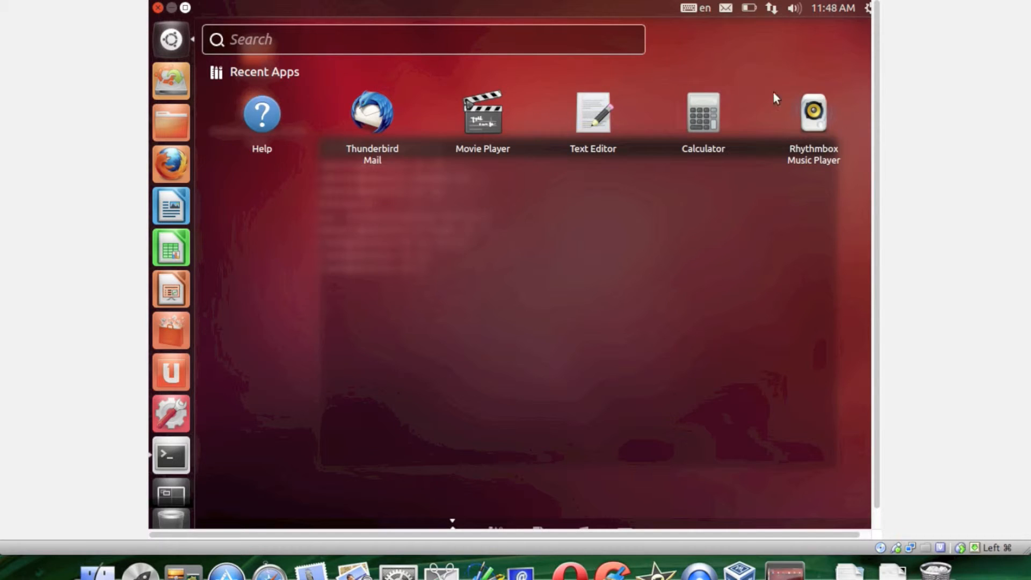
click(175, 41)
In the terminal, print the working directory with pwd and list its contents with ls.
click(447, 275)
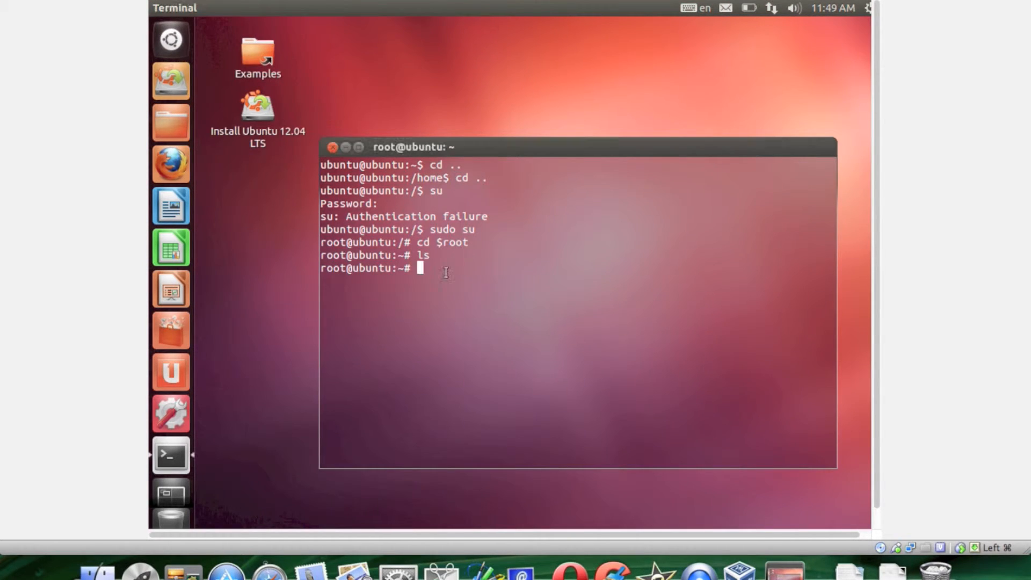
text(pwd)
key(Return)
text(ls)
key(Return)
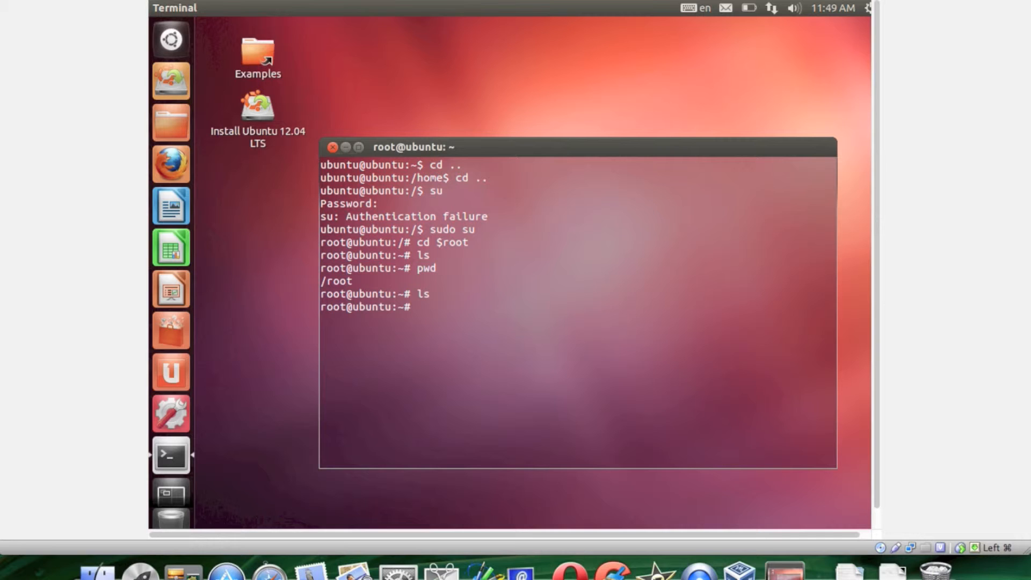
Change to the root user's home directory with cd $HOME and list its contents.
text(cd $HOME)
key(Return)
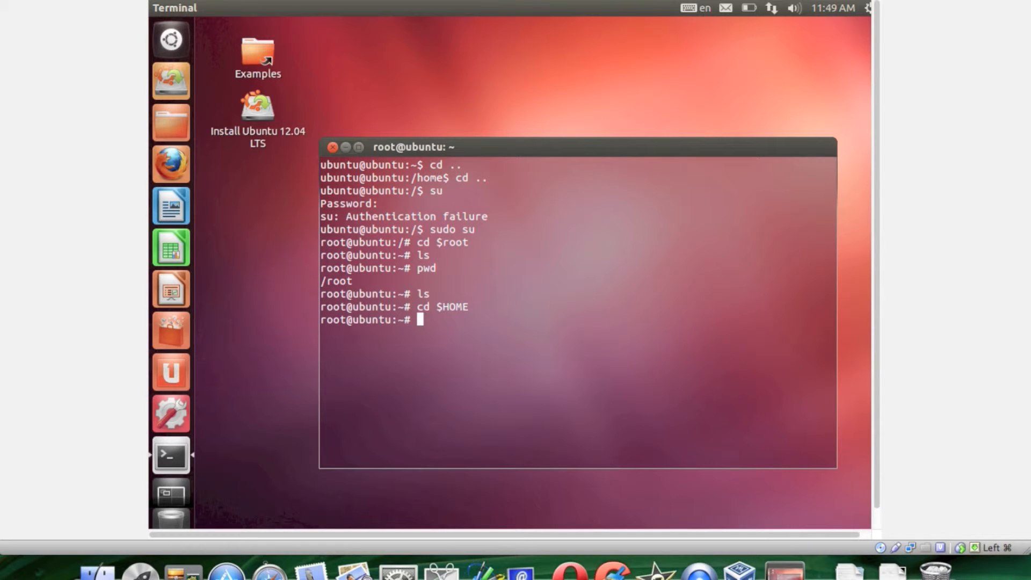
text(ls)
key(Return)
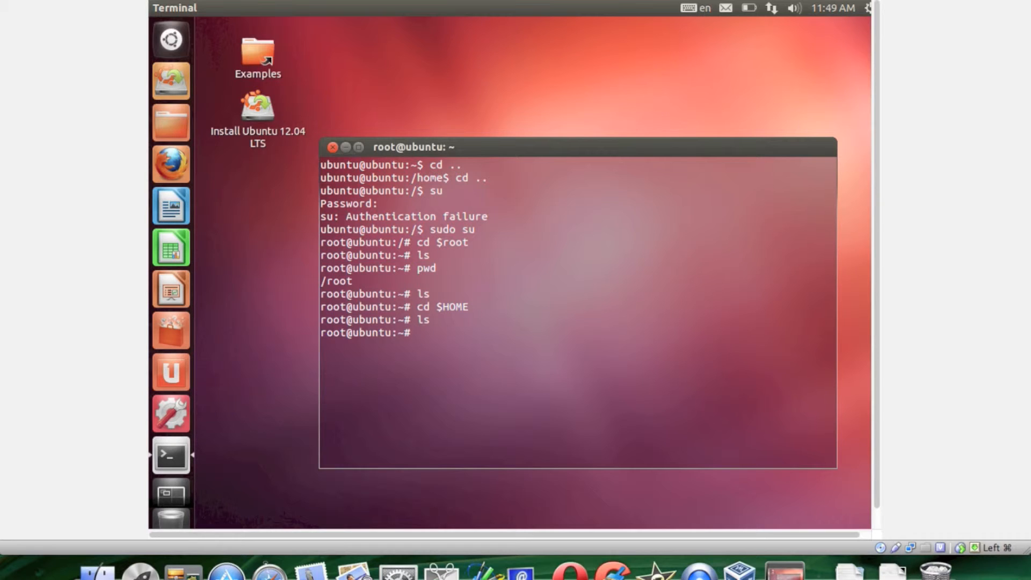
Clear the terminal screen, exit the root shell and close the terminal window.
text(clear)
key(Return)
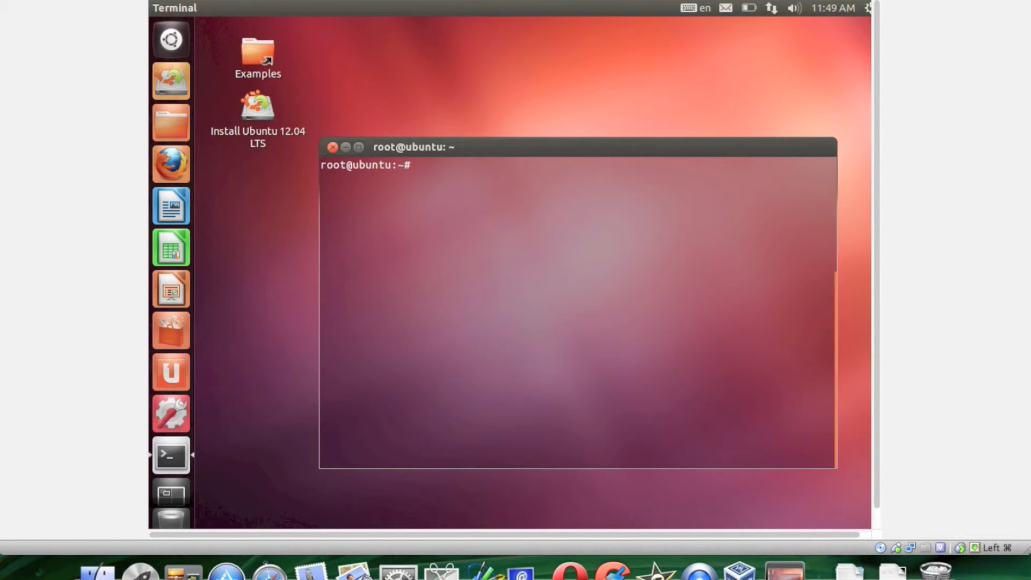
text(exit)
key(Return)
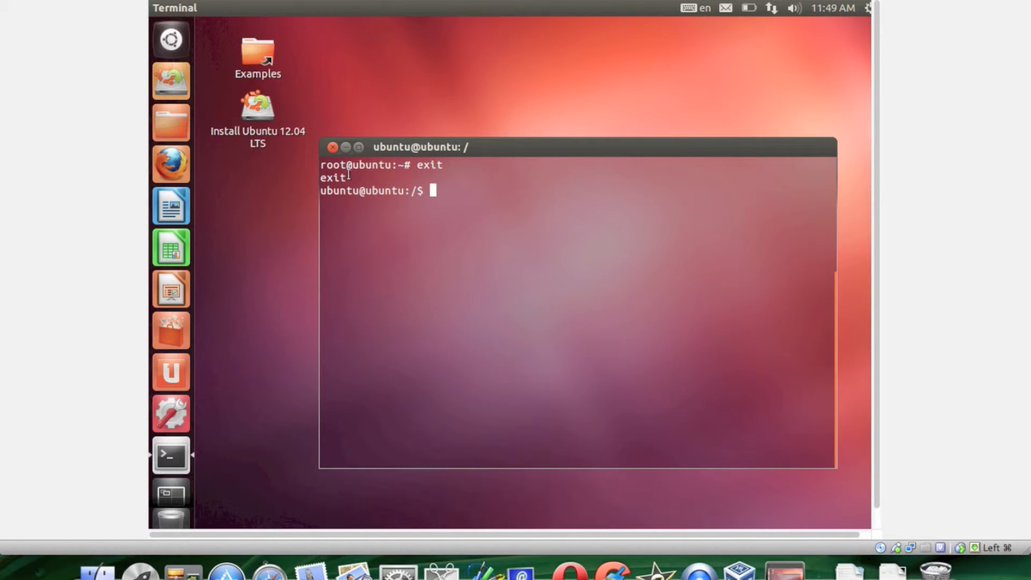
click(331, 149)
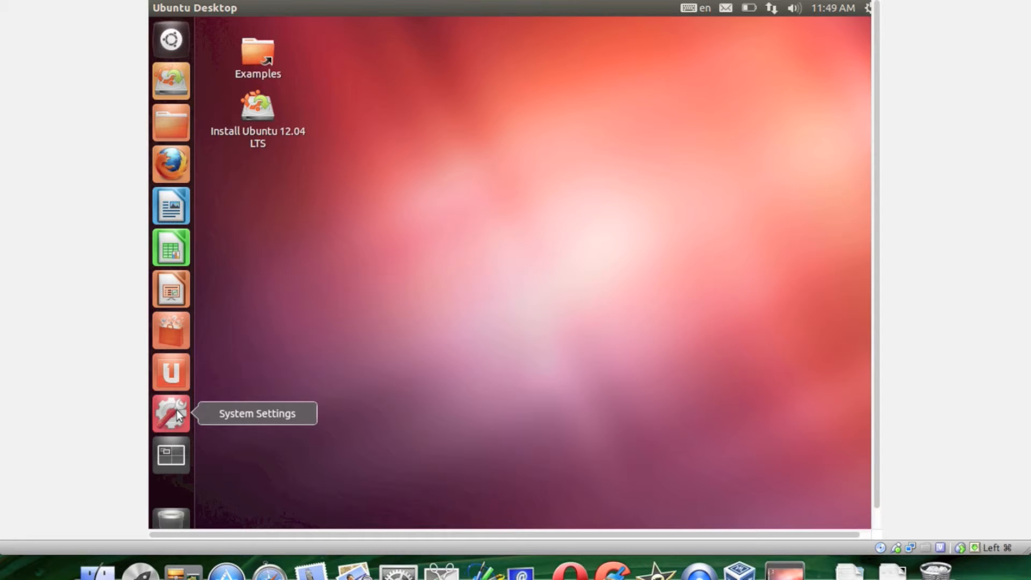
Write "test" in a new LibreOffice Writer document and save it under the name Untitled 1.
click(170, 206)
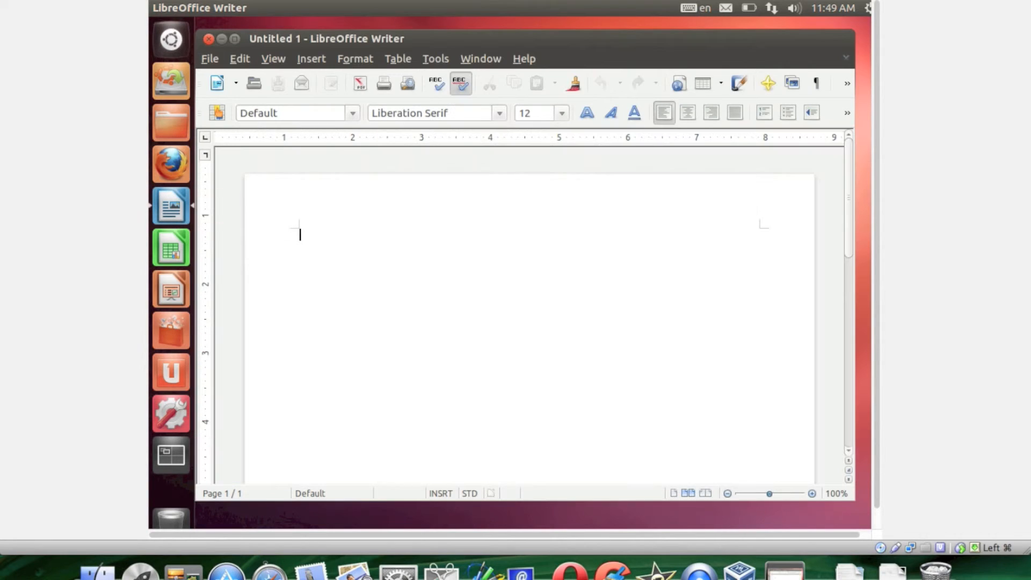
text(test)
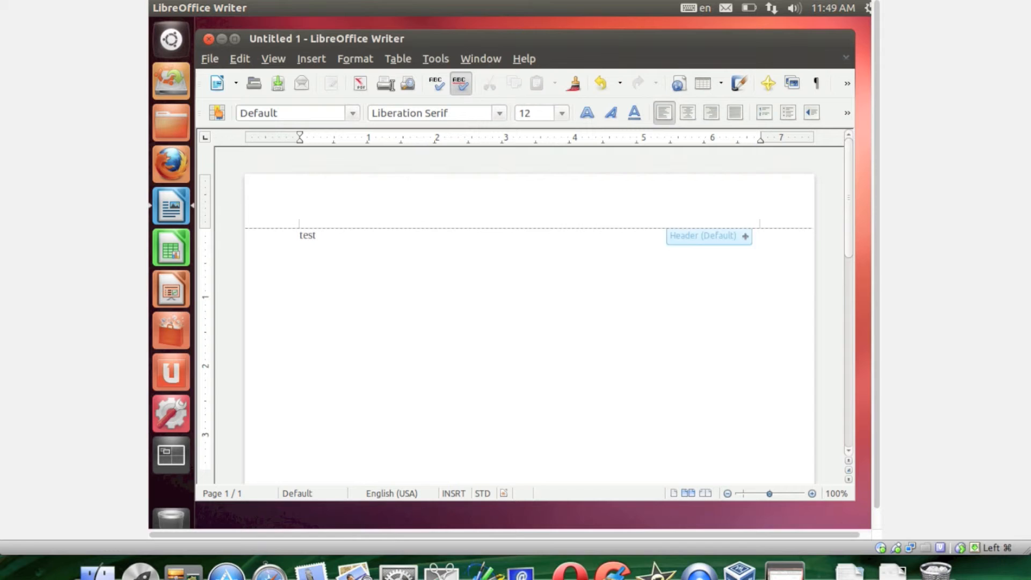
click(210, 59)
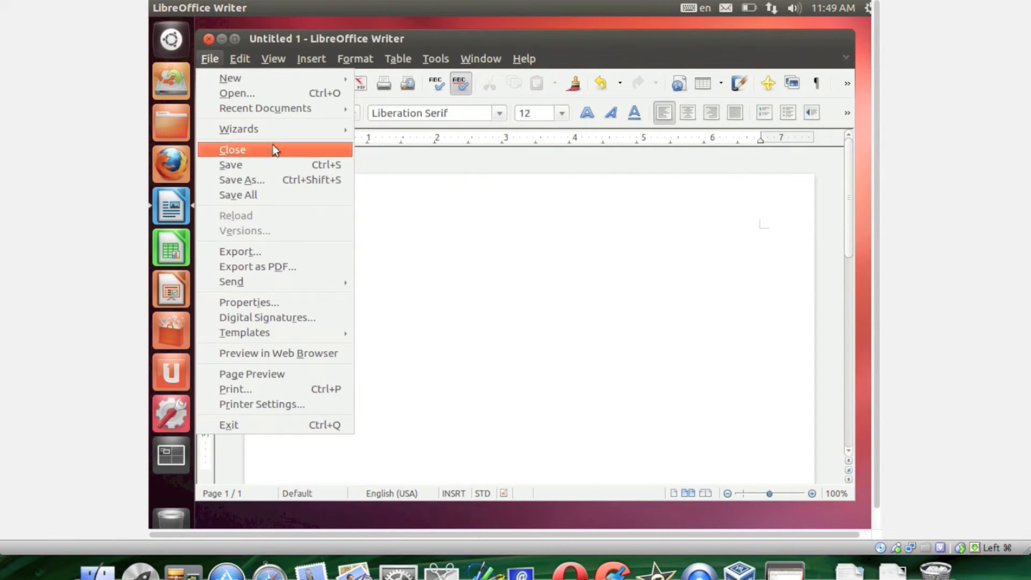
click(272, 181)
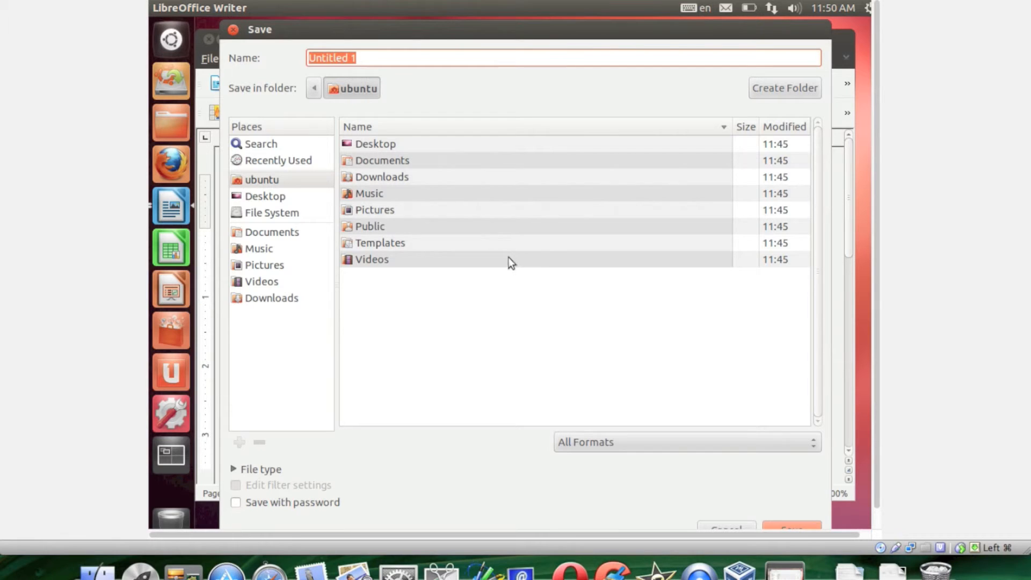
click(272, 213)
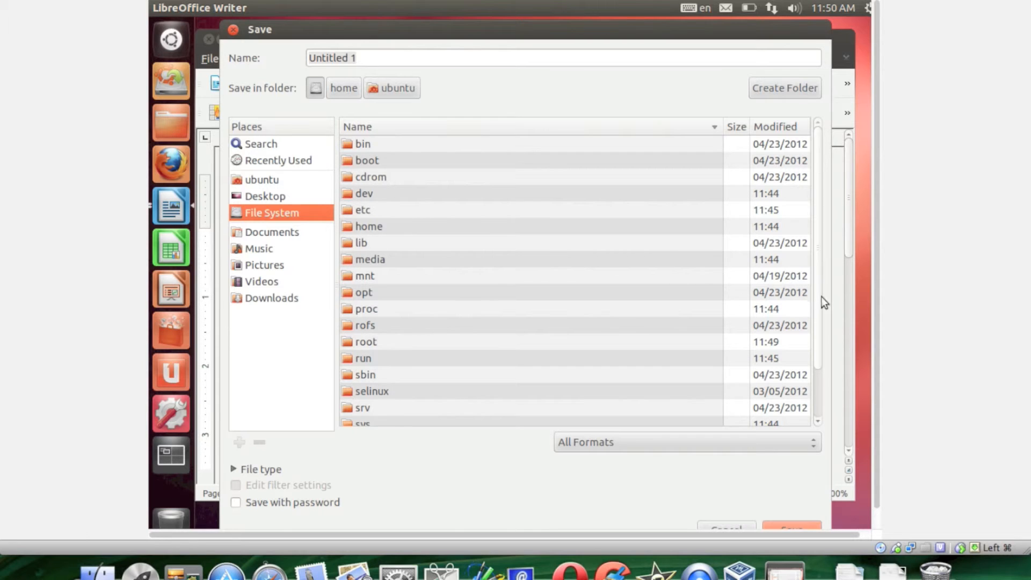
drag(818, 357, 827, 237)
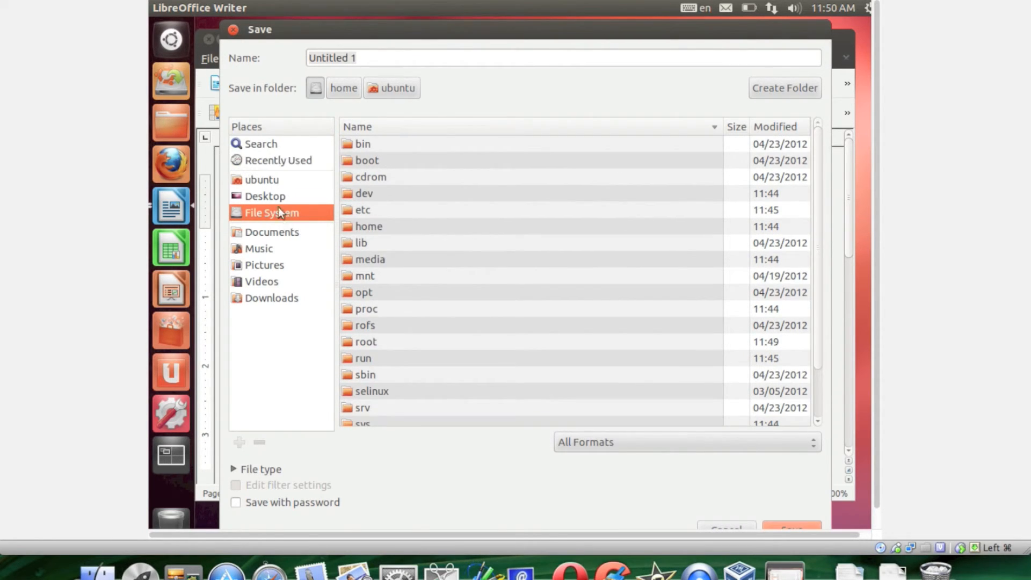
click(266, 197)
click(803, 527)
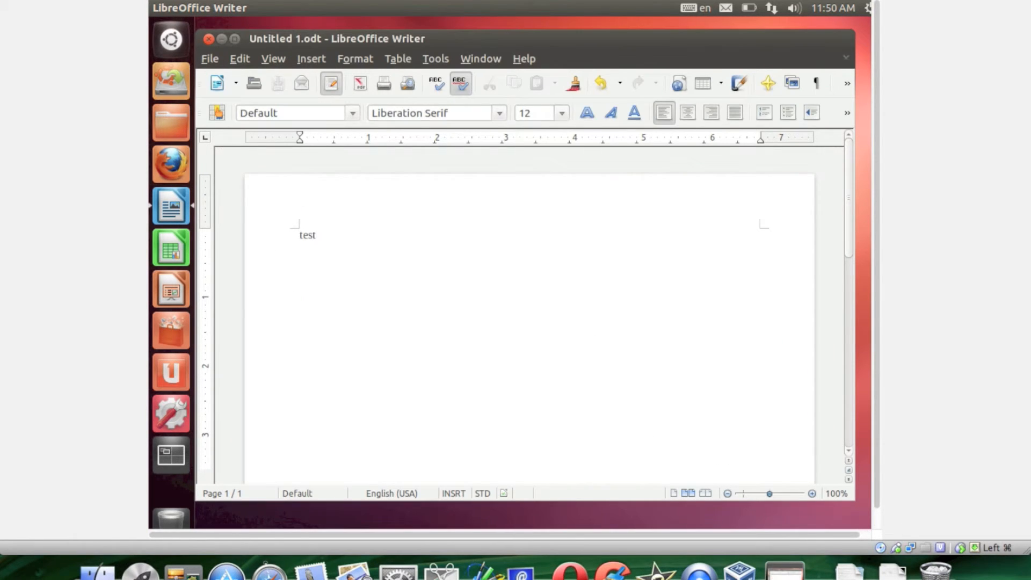
Close the Writer document and move the virtual machine window lower on the host desktop so its title bar is accessible.
click(209, 39)
drag(187, 0, 484, 55)
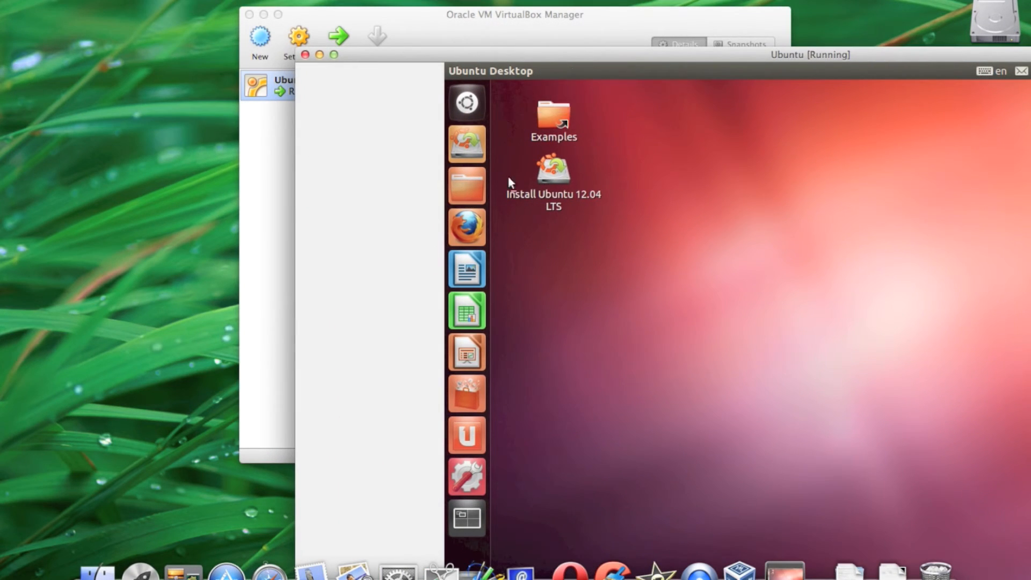
drag(683, 54, 488, 56)
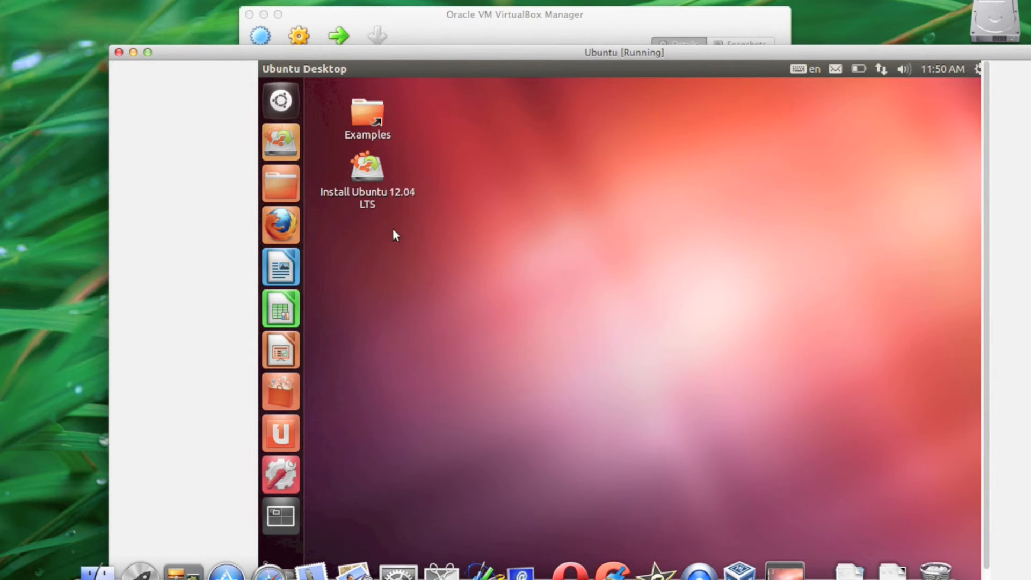
Open the home folder in the file manager and look through its Desktop, Pictures and Videos folders.
click(270, 192)
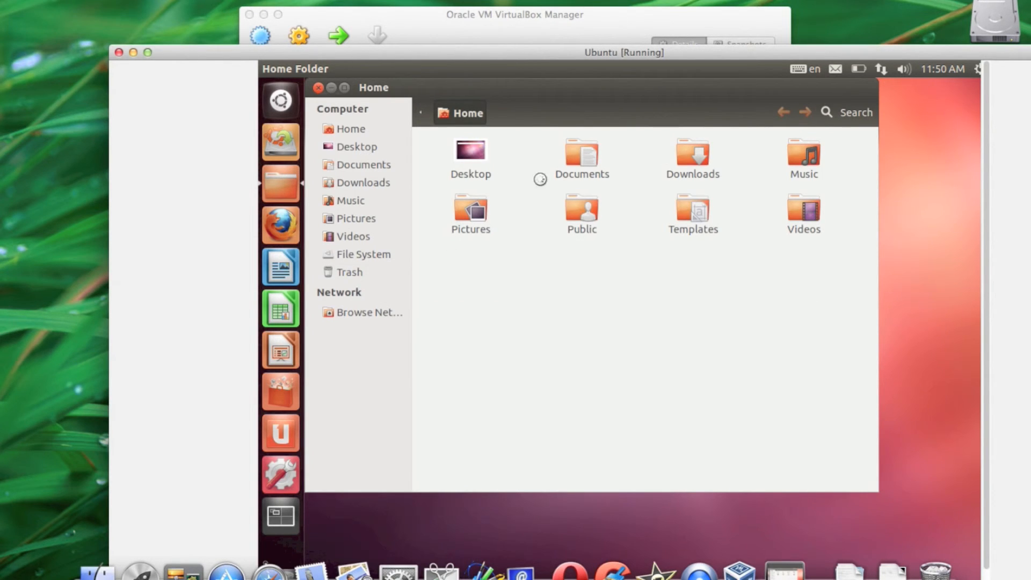
click(472, 157)
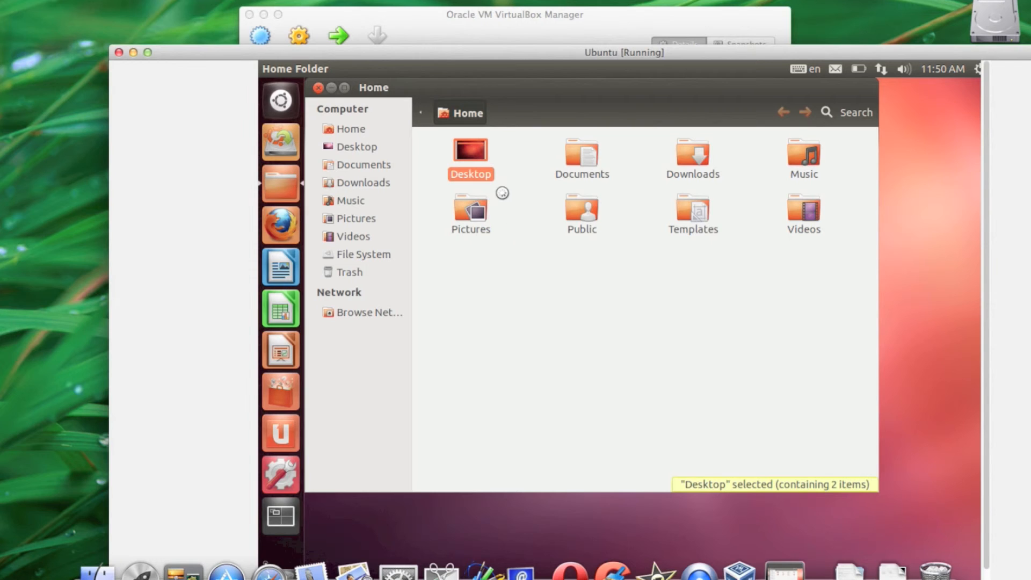
double_click(474, 159)
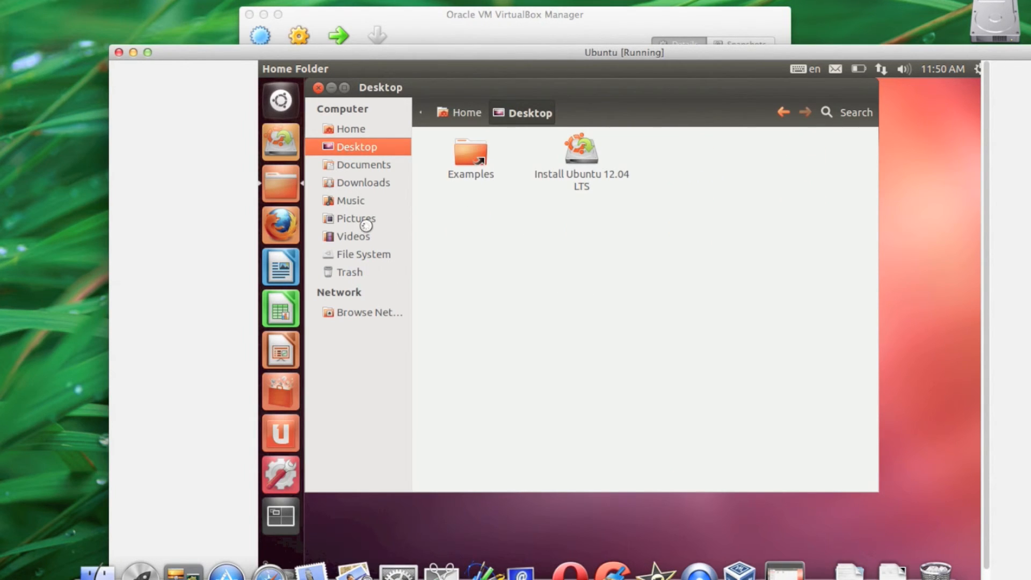
click(348, 128)
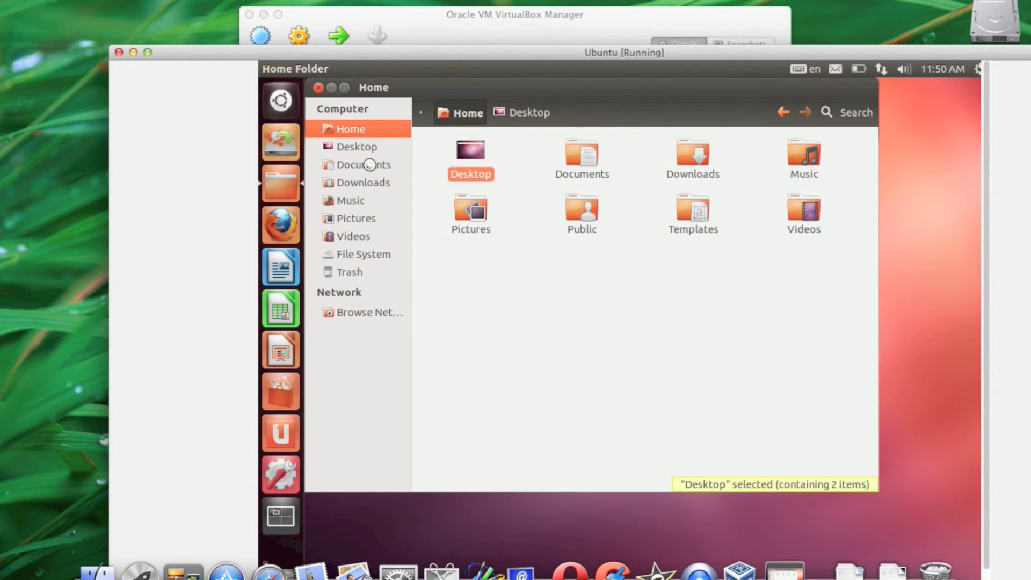
click(475, 213)
double_click(475, 213)
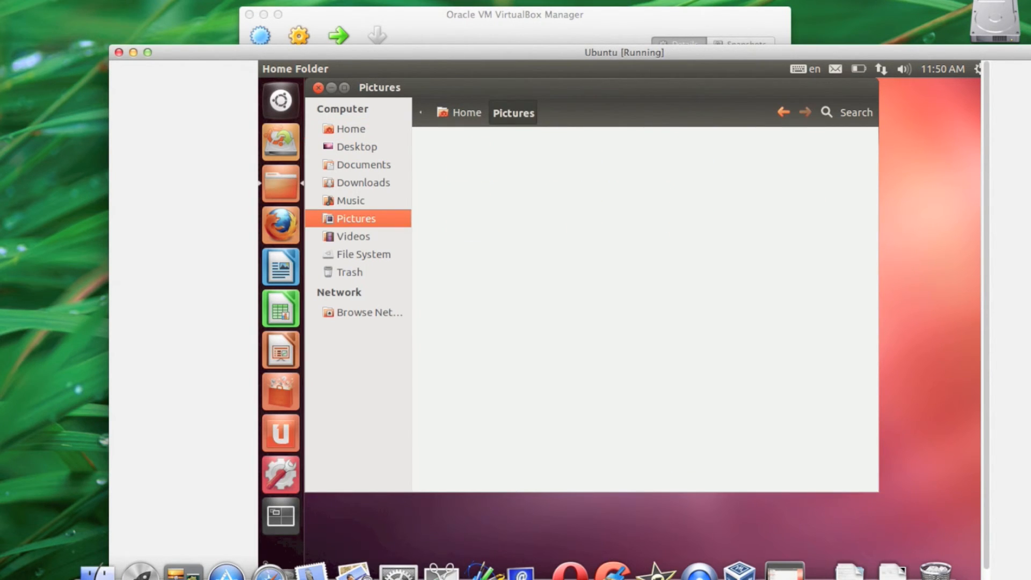
click(363, 234)
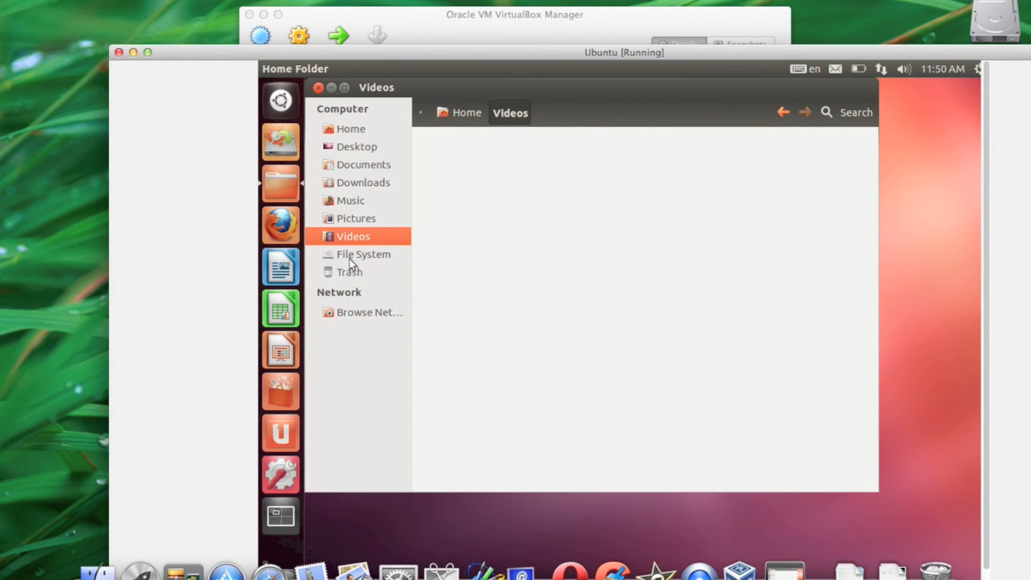
Browse the root file system, looking into var/tmp and the media folder.
click(350, 256)
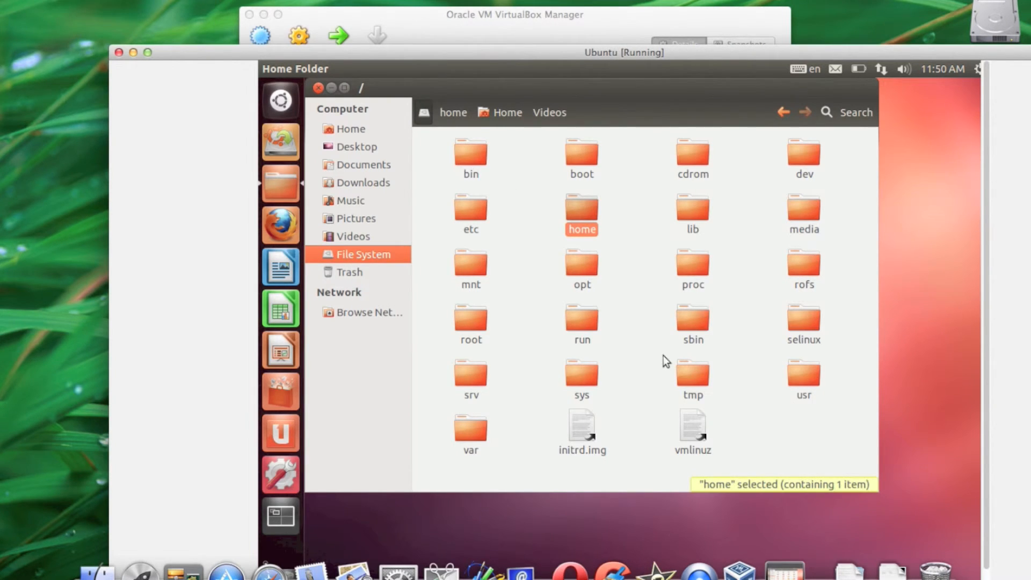
double_click(472, 433)
double_click(473, 323)
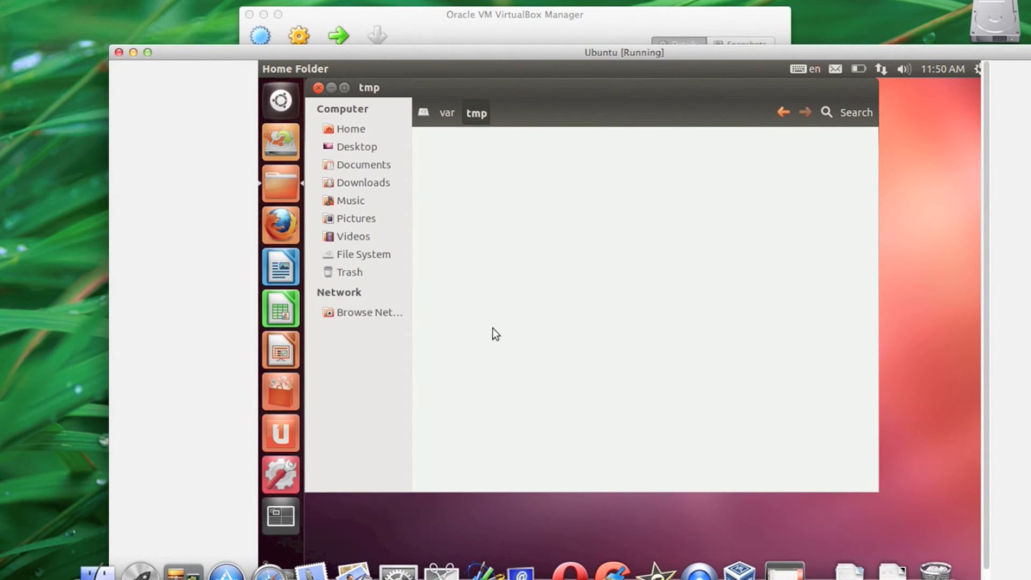
click(431, 120)
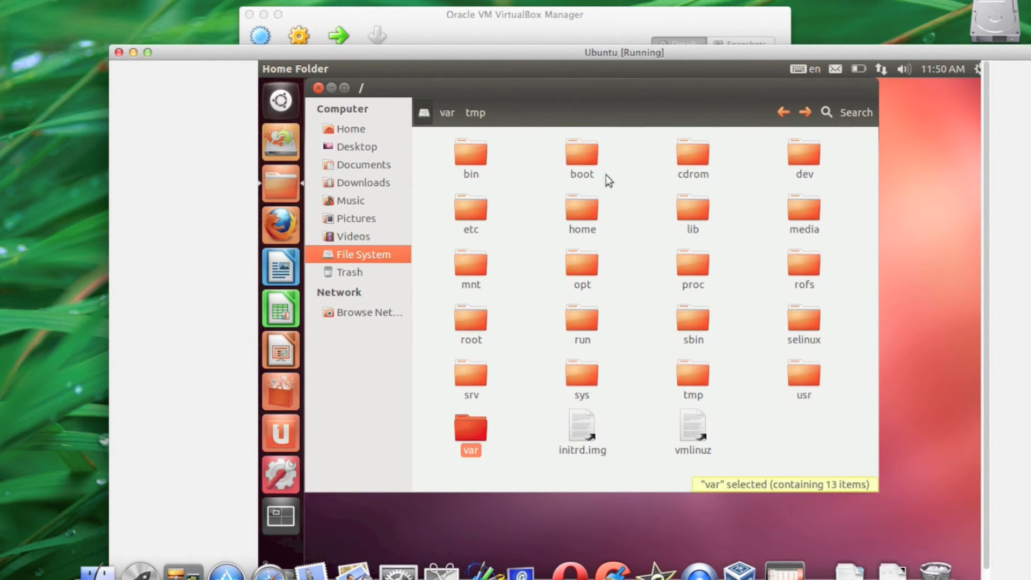
double_click(804, 209)
Return to the home folder and open its Documents folder to view the contents.
click(342, 129)
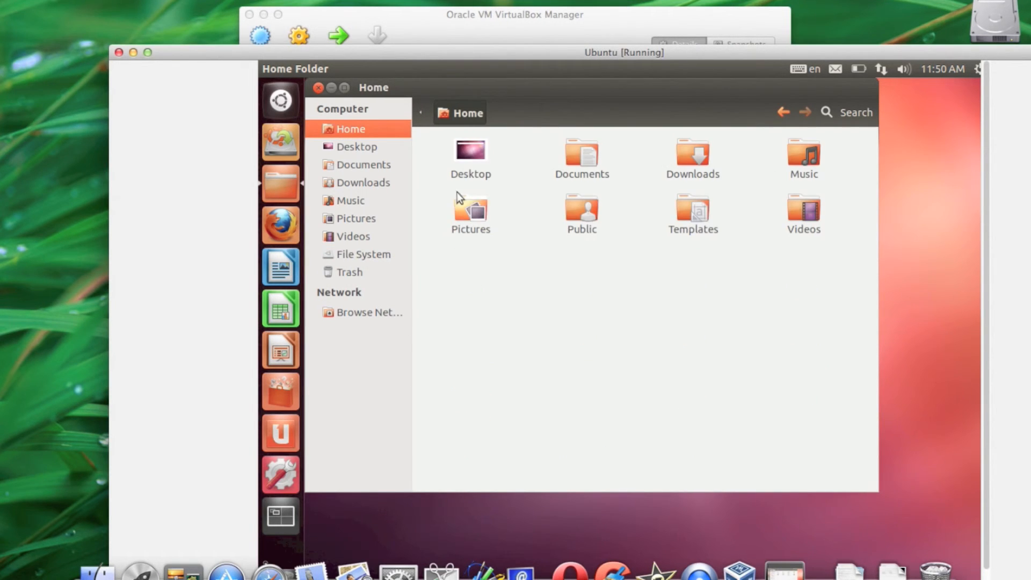
click(583, 161)
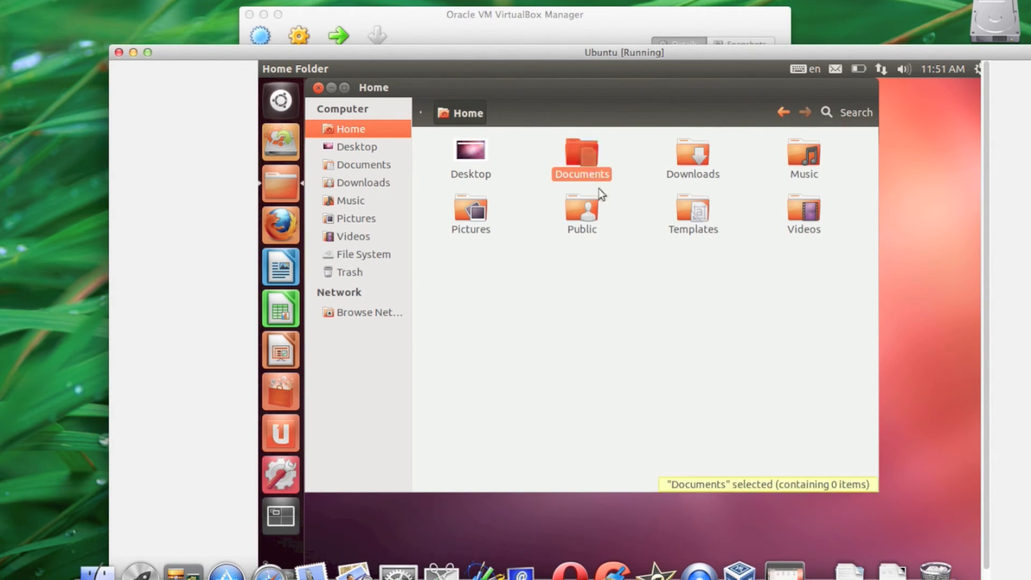
double_click(573, 154)
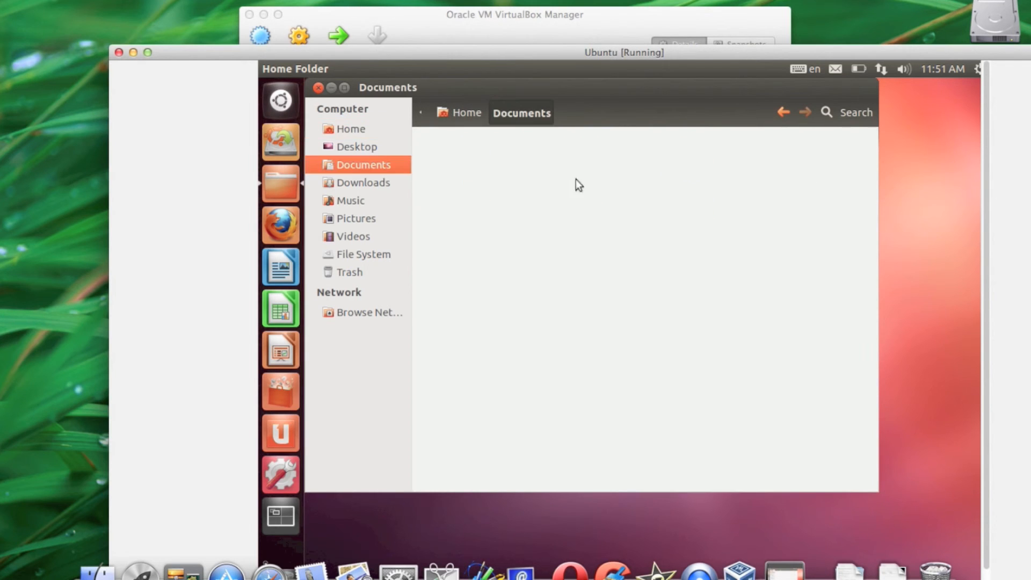
Look through the Downloads, Music, Pictures and Videos folders in the file manager.
click(356, 184)
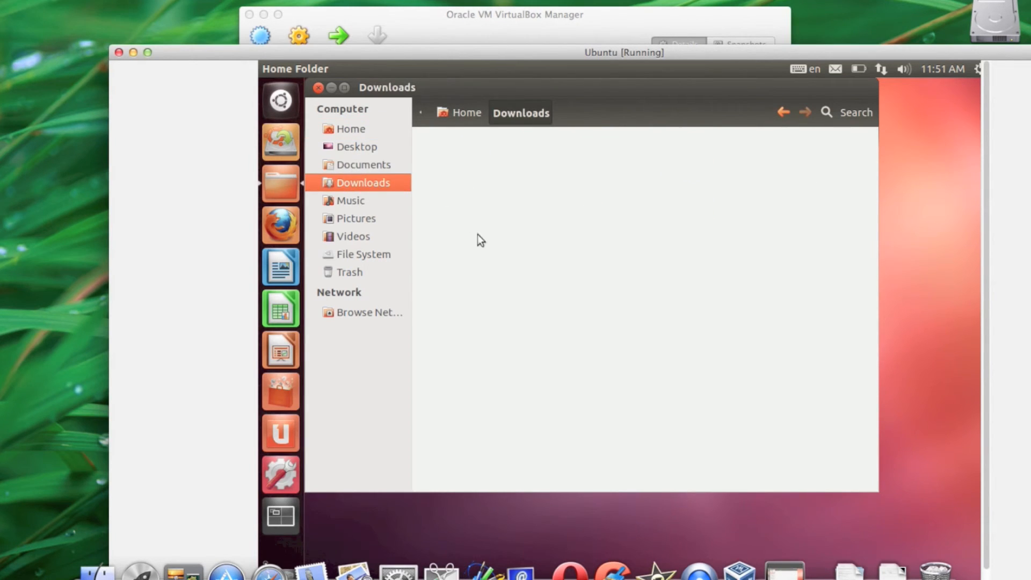
click(352, 201)
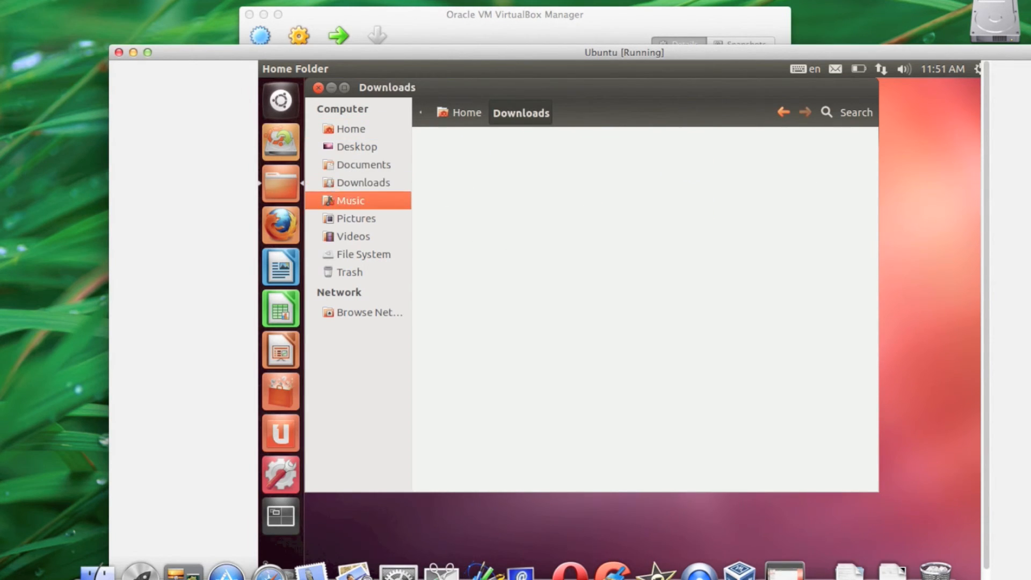
click(367, 221)
click(369, 236)
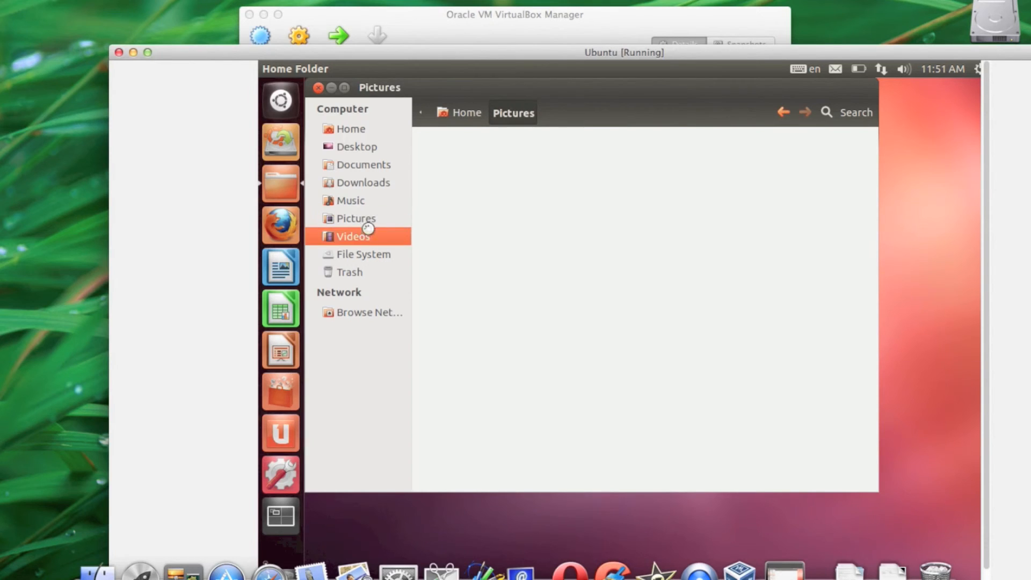
Browse the root file system to usr/src/linux-headers-3.2.0-23 and select the Makefile and Kconfig files in turn.
click(365, 253)
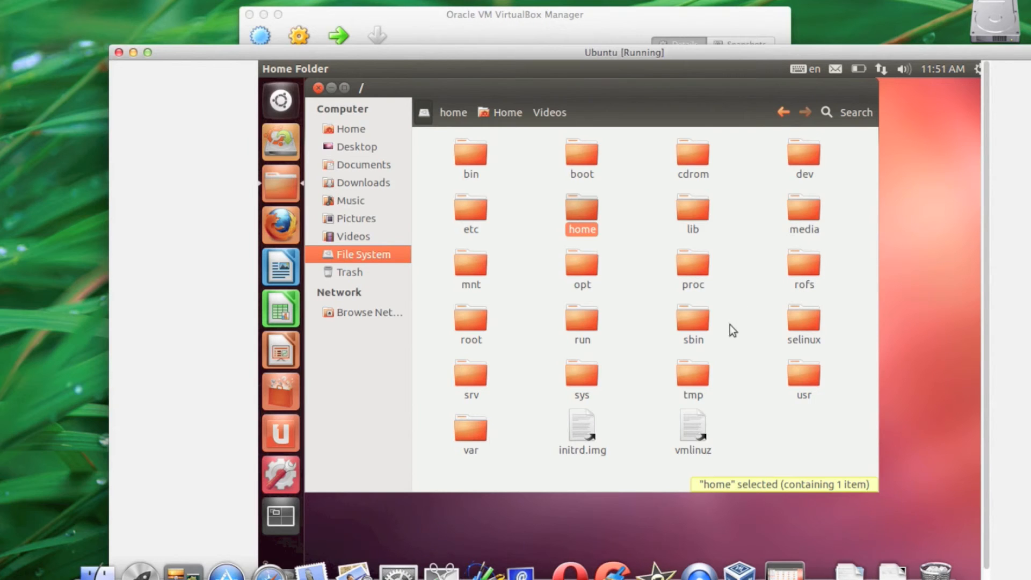
double_click(803, 379)
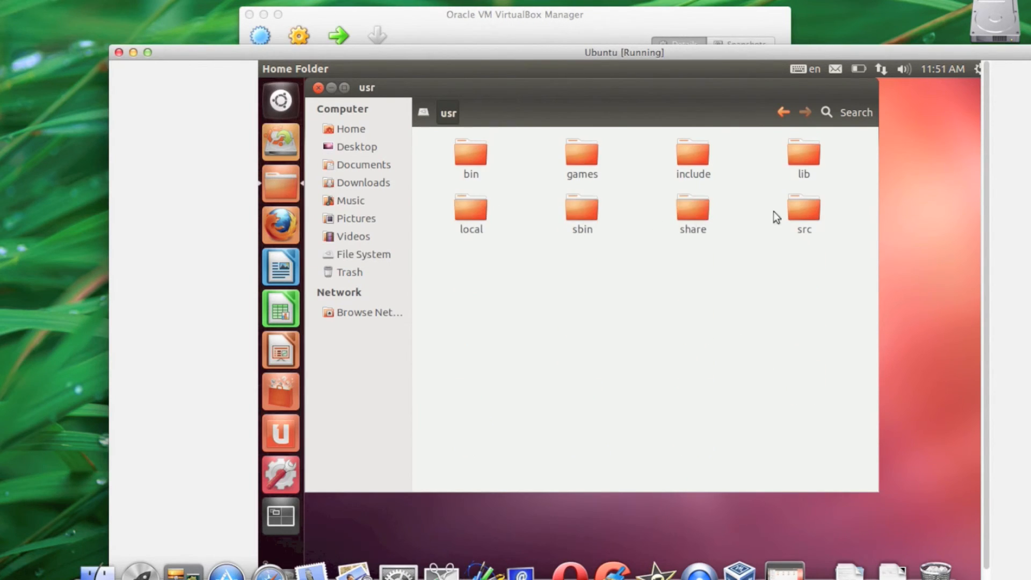
double_click(804, 215)
double_click(467, 154)
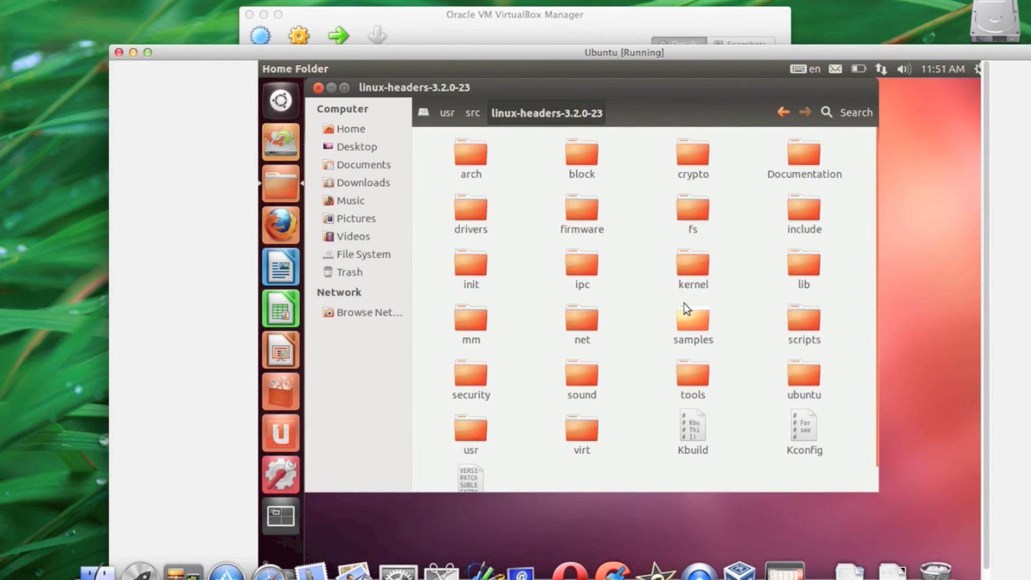
click(471, 479)
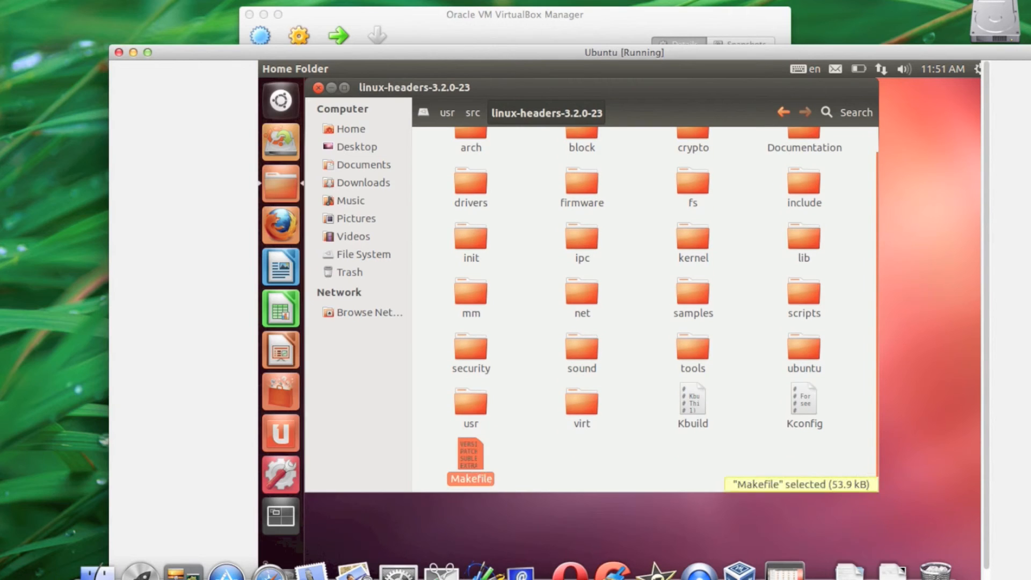
click(807, 392)
mouse_move(801, 400)
mouse_down()
mouse_move(196, 316)
mouse_move(48, 317)
mouse_move(46, 369)
mouse_move(8, 352)
mouse_move(41, 331)
mouse_move(637, 383)
mouse_move(8, 167)
mouse_move(5, 365)
mouse_move(759, 428)
mouse_move(647, 30)
mouse_move(373, 41)
mouse_move(13, 258)
mouse_move(65, 321)
mouse_move(554, 427)
mouse_move(785, 437)
mouse_move(51, 240)
mouse_move(580, 391)
mouse_move(794, 404)
mouse_up()
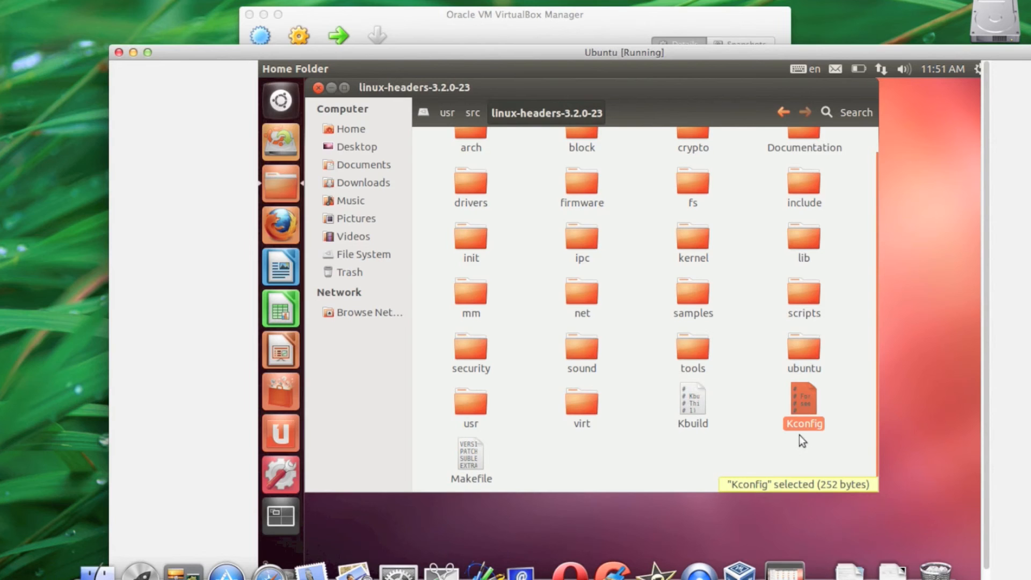
Switch the virtual machine window to Scale mode and return it to windowed mode.
key(super+c)
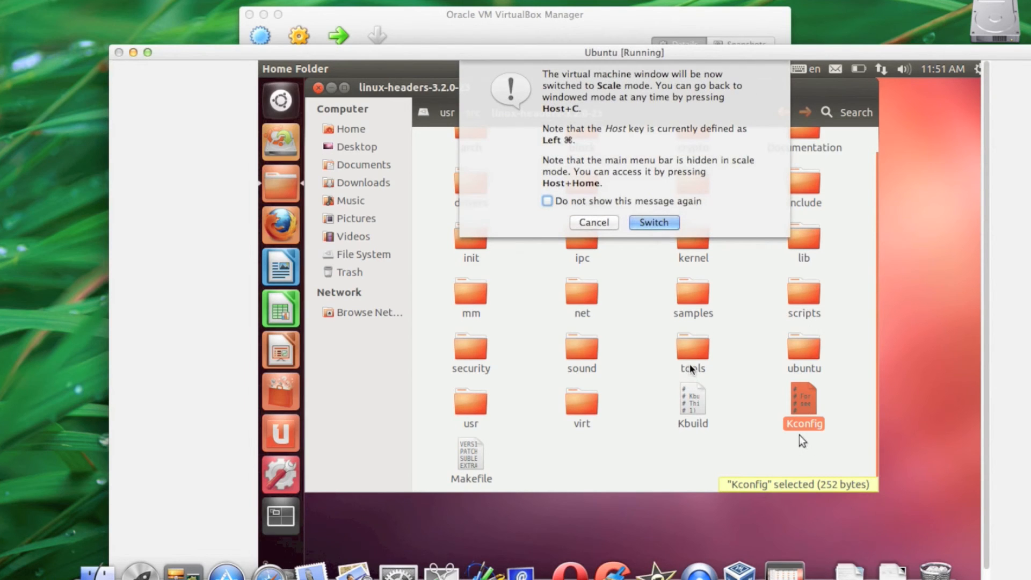
click(653, 222)
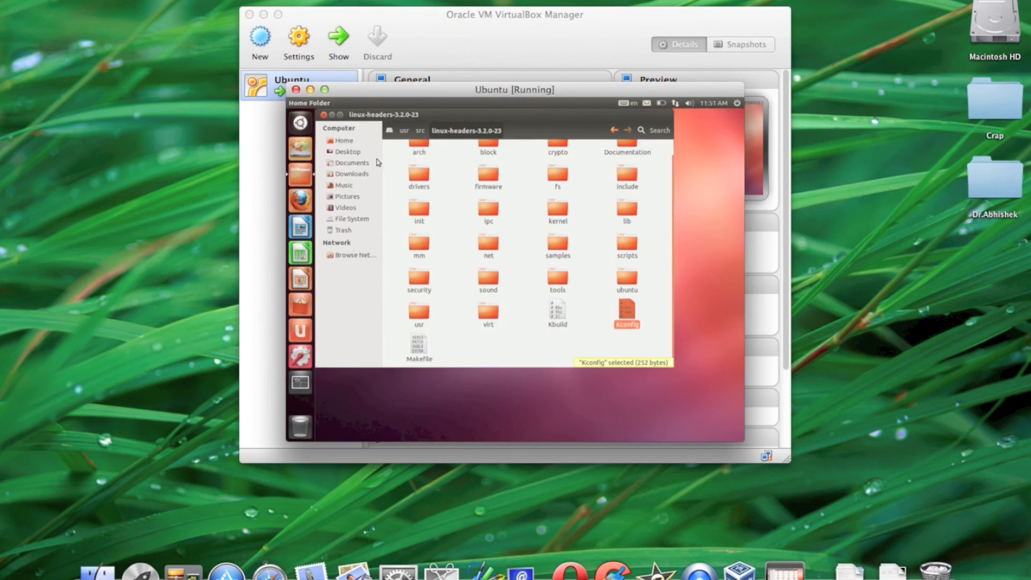
mouse_move(632, 319)
mouse_down()
mouse_move(733, 369)
mouse_move(925, 380)
mouse_move(686, 380)
mouse_move(617, 323)
mouse_up()
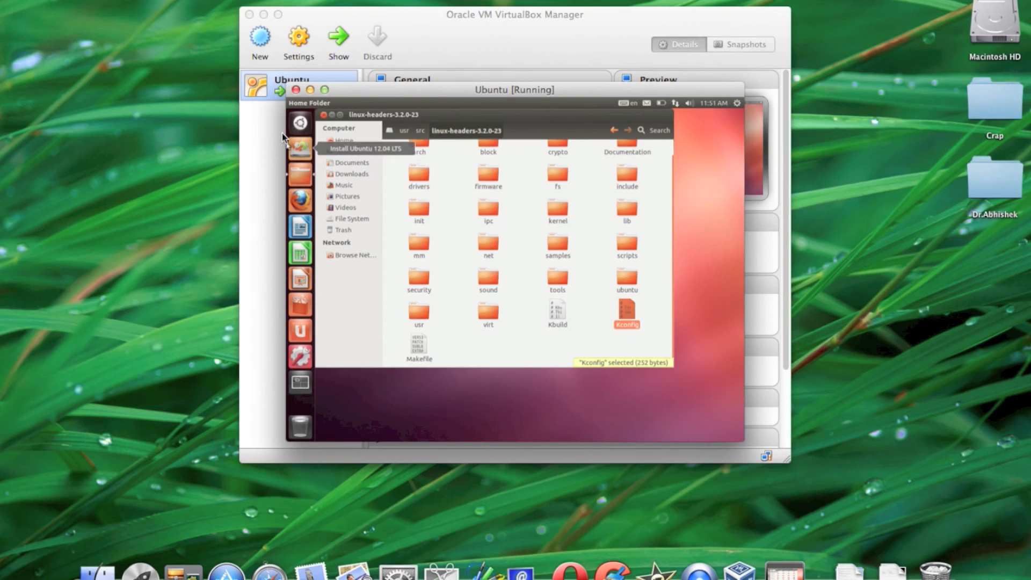
key(super+c)
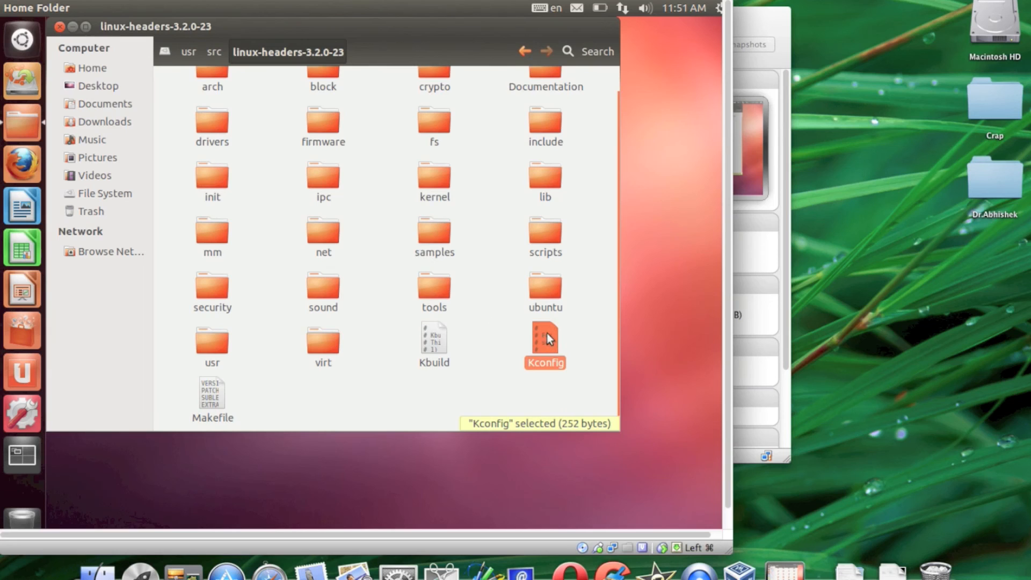
Close the file manager and move the virtual machine window on the host desktop so its title bar is accessible.
drag(547, 333, 513, 325)
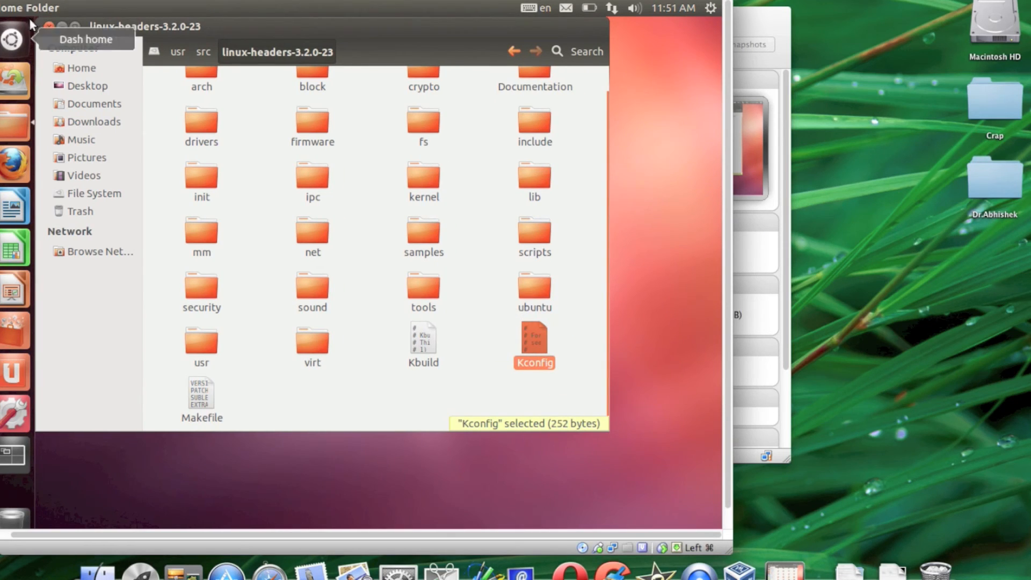
click(49, 26)
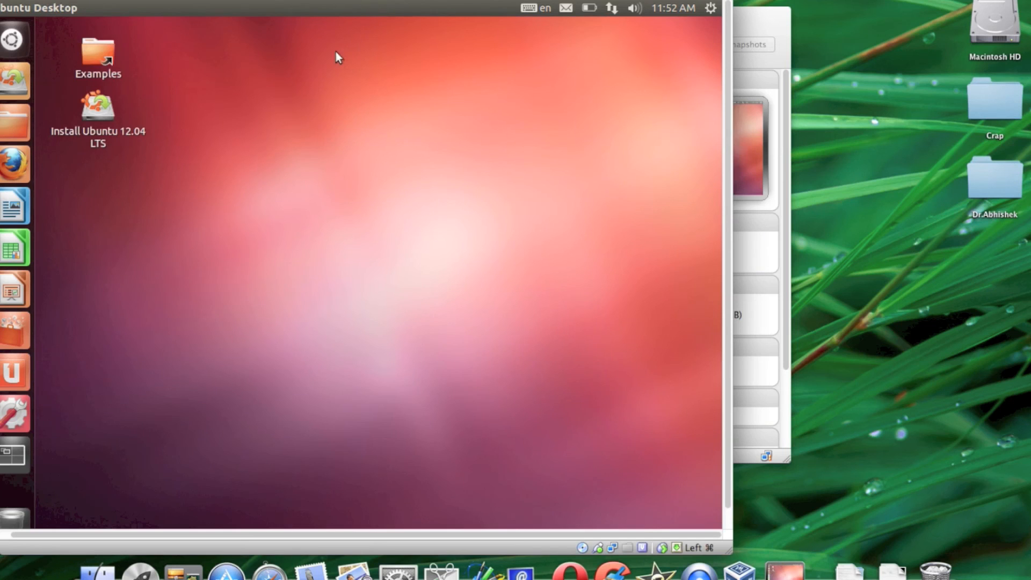
drag(320, 0, 430, 12)
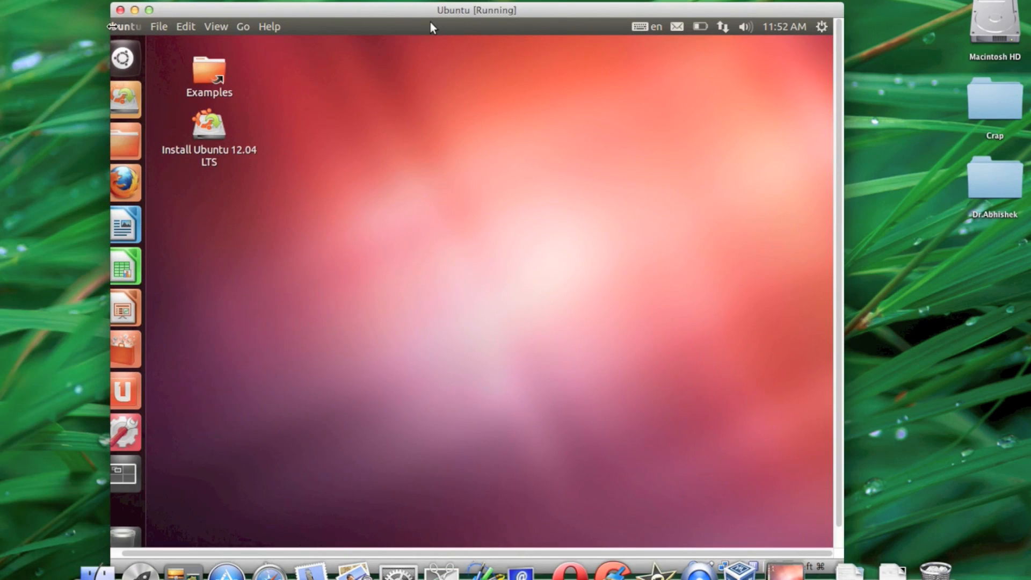
Close the Ubuntu virtual machine by powering off the machine.
click(120, 11)
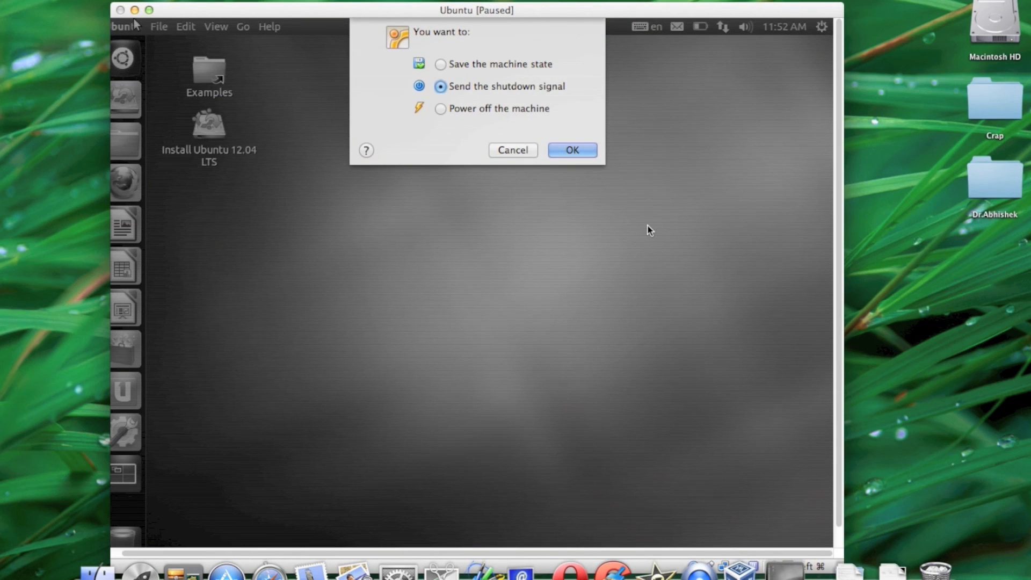
click(442, 111)
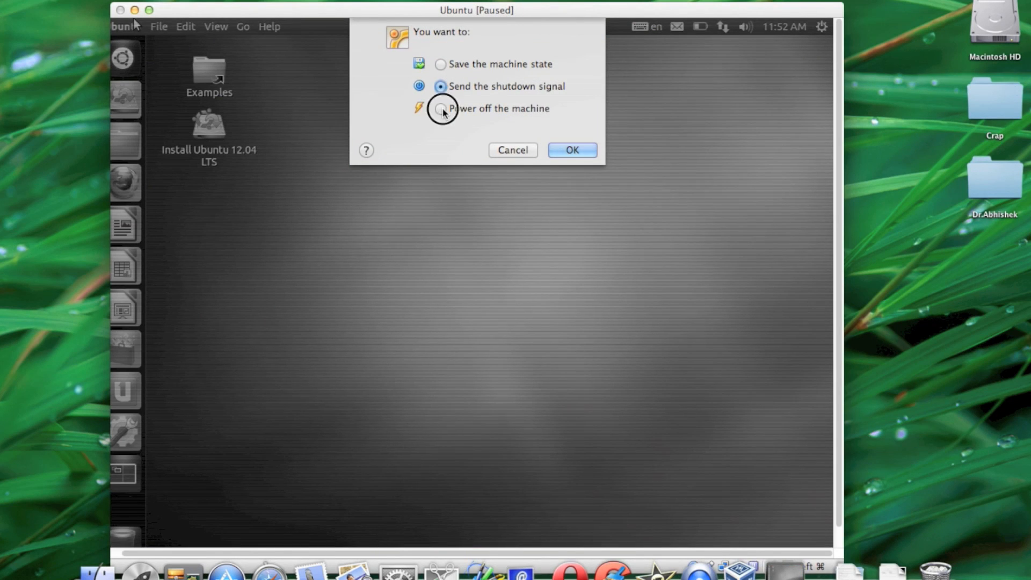
click(581, 154)
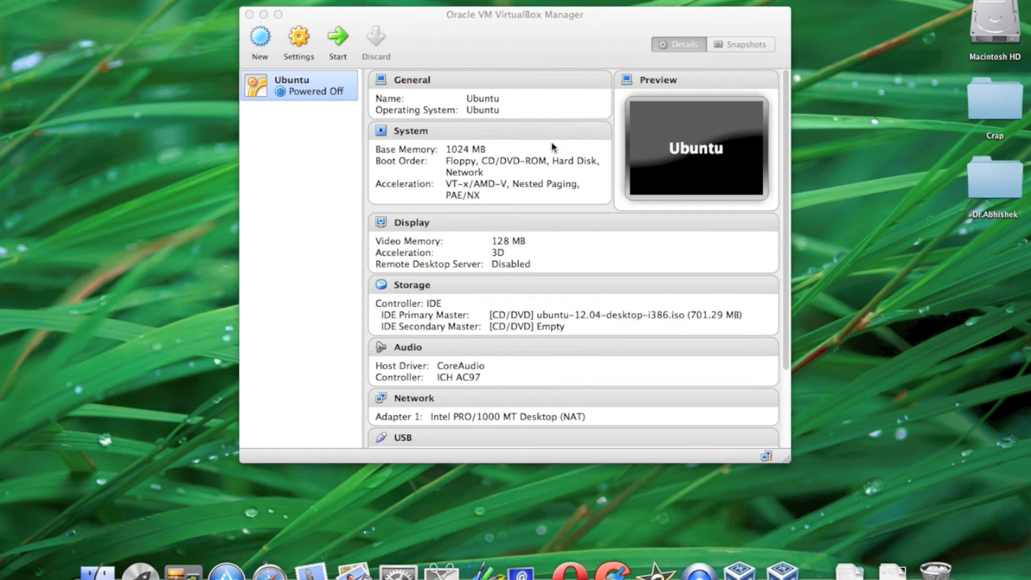
Remove the Ubuntu virtual machine from VirtualBox Manager and close the manager window.
right_click(312, 91)
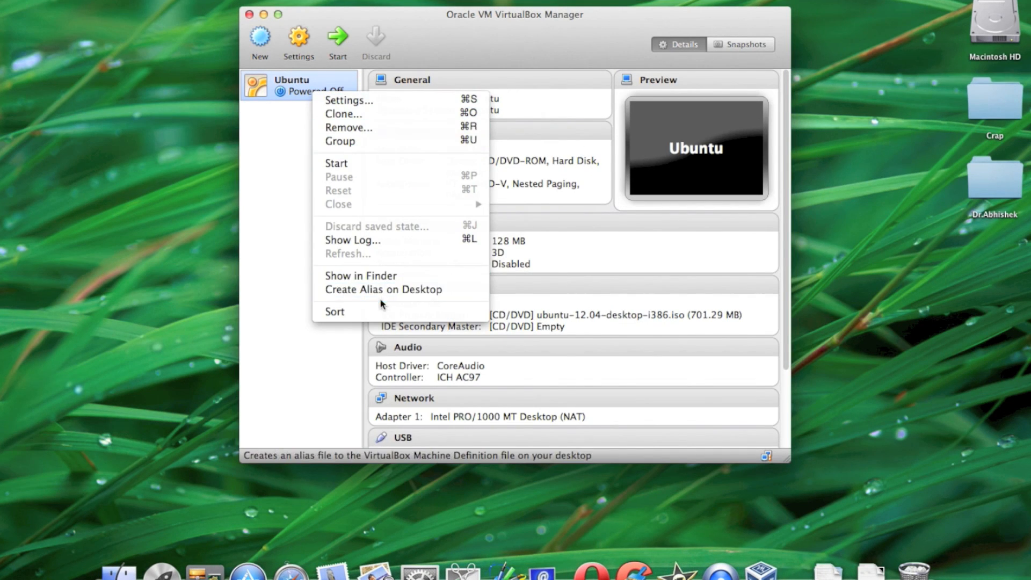
click(373, 128)
click(585, 180)
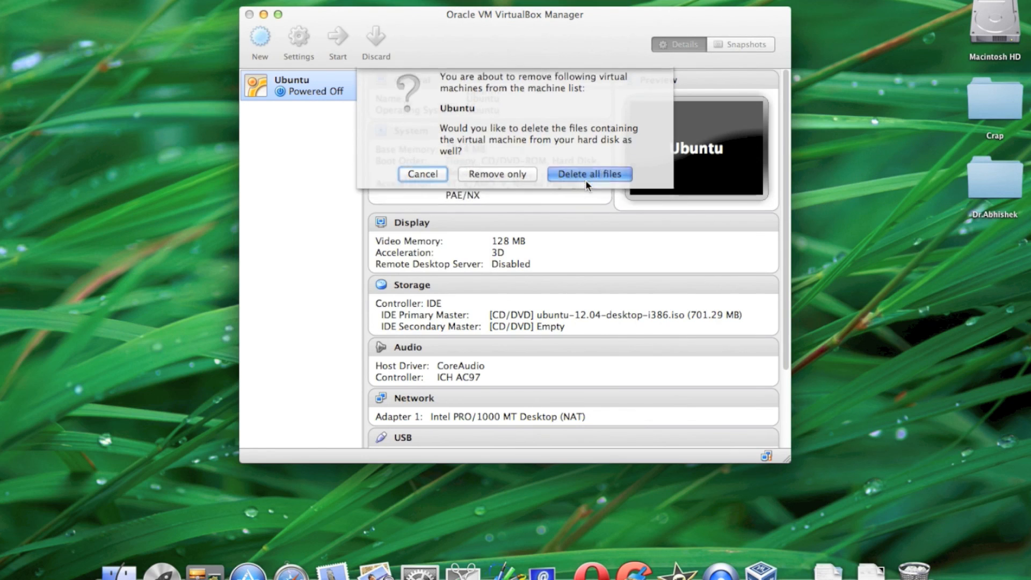
click(250, 14)
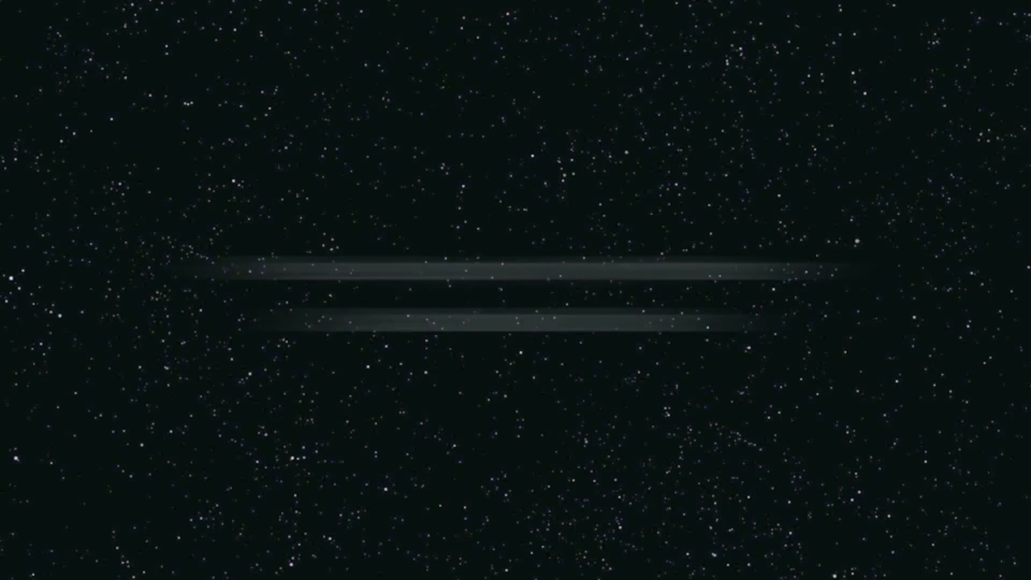